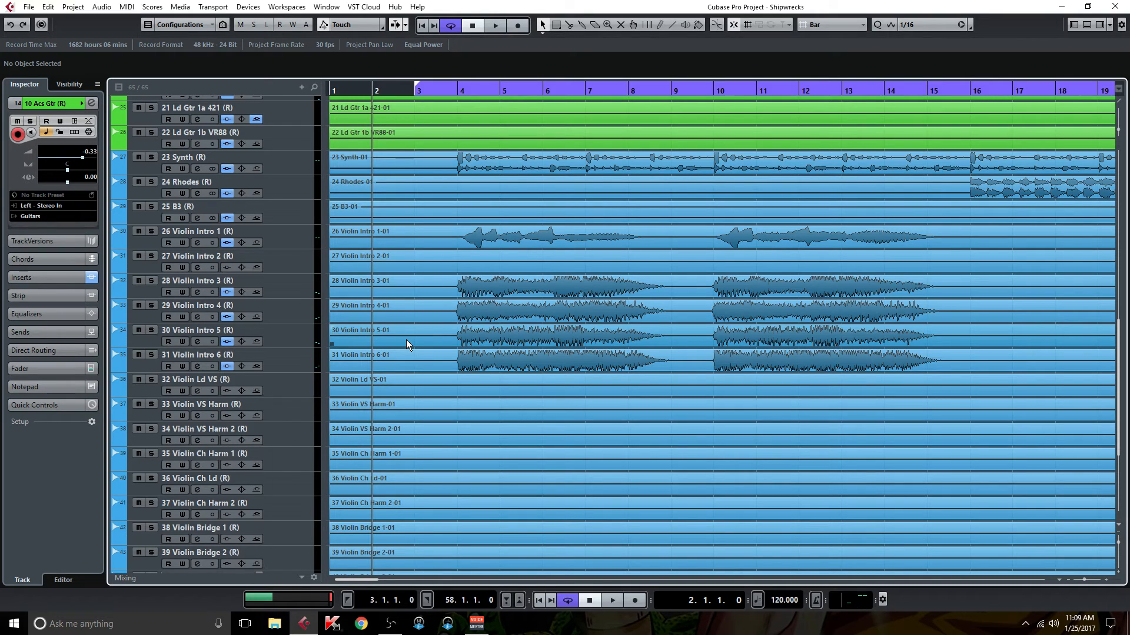
# Look over the violin and vocal tracks in the project and start playback.
pyautogui.scroll(-3, 423, 345)
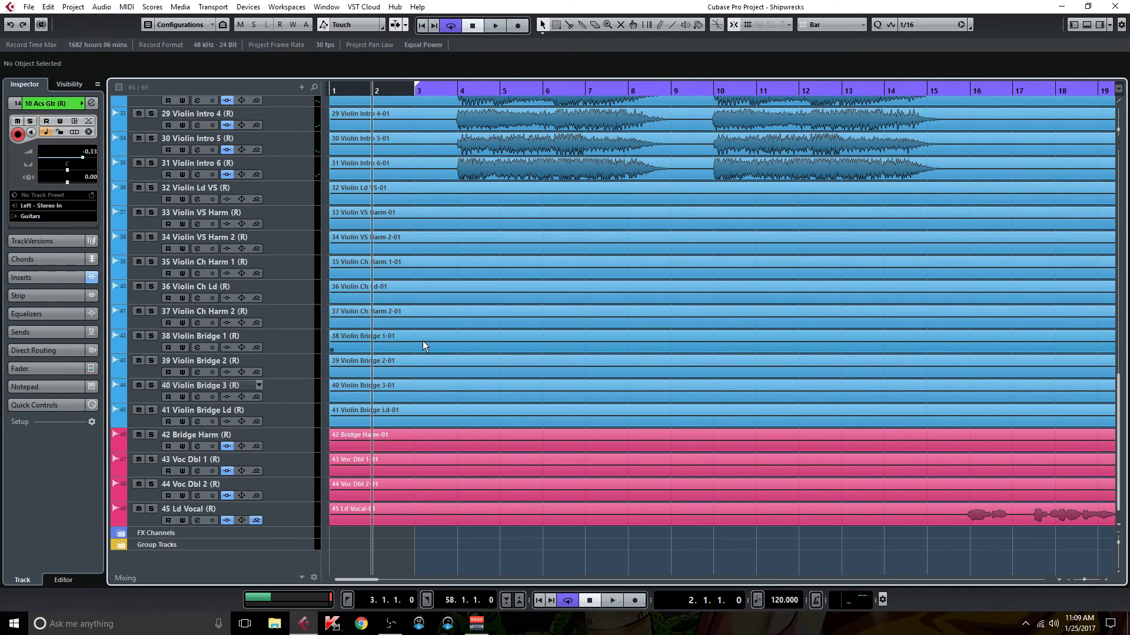
pyautogui.scroll(3, 423, 345)
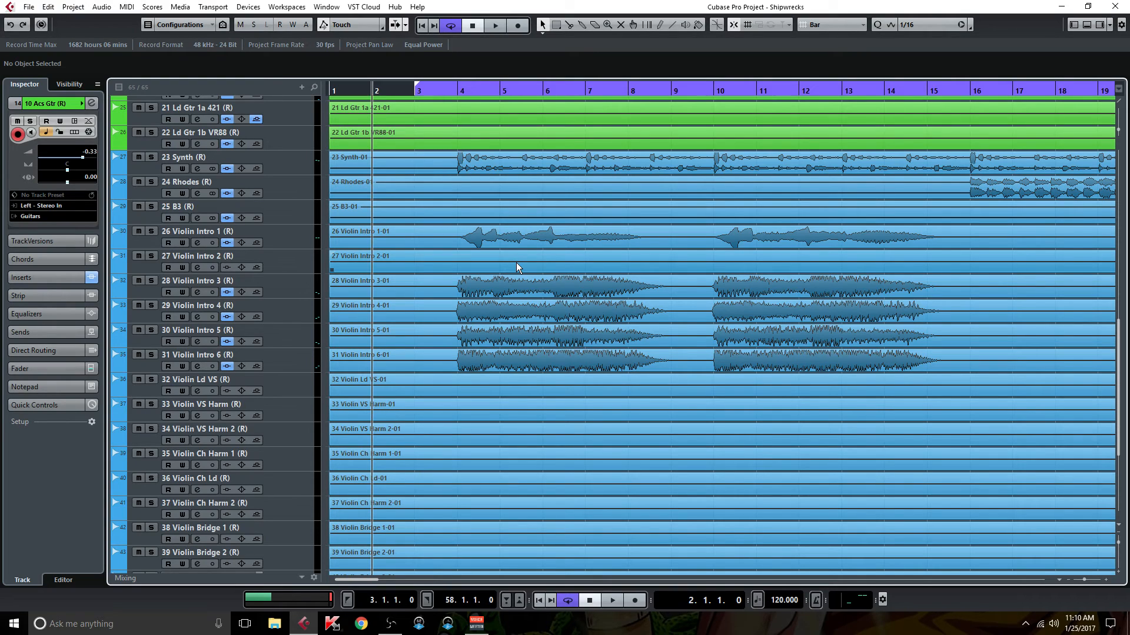
pyautogui.press('space')
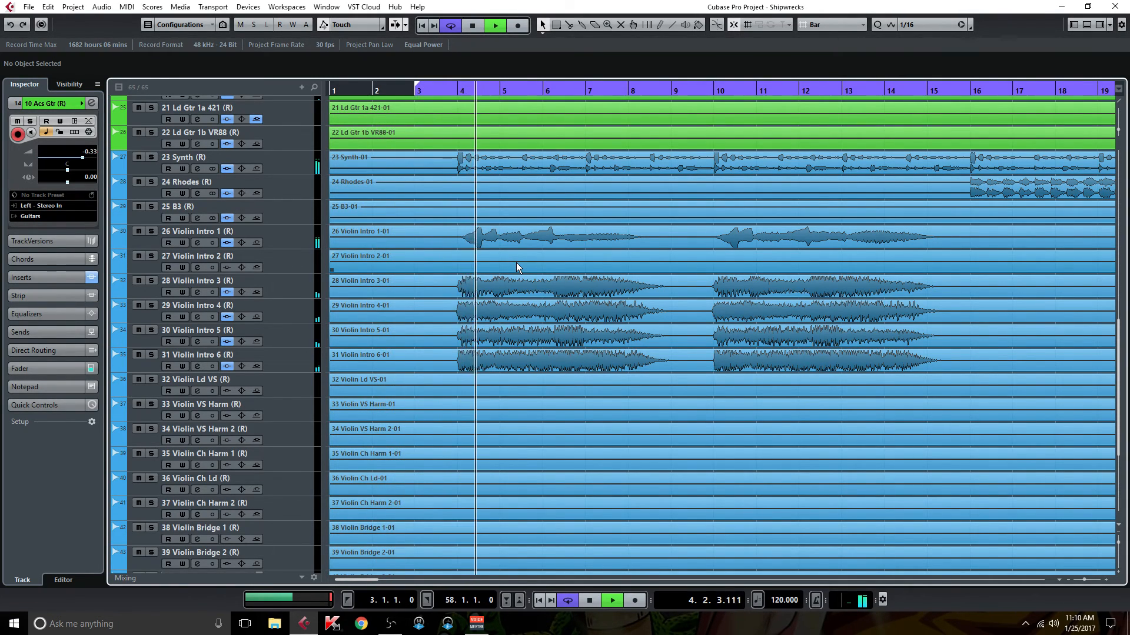
# Expand the Group Tracks folder and open the channel settings of the Extra group.
pyautogui.scroll(-5, 217, 469)
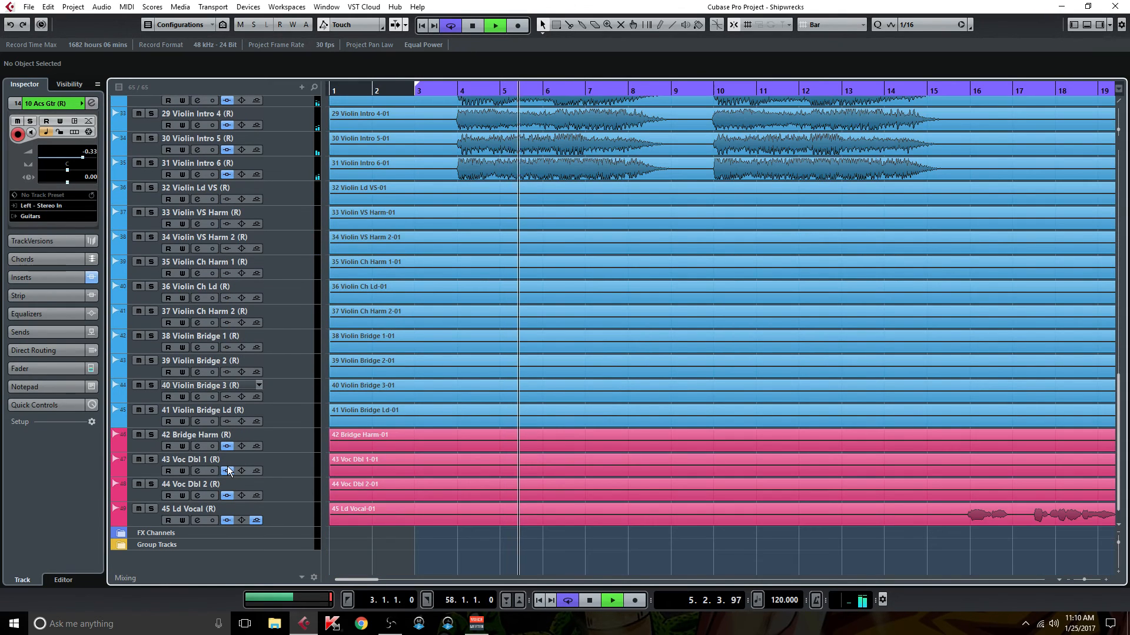
pyautogui.click(122, 543)
pyautogui.scroll(-5, 157, 536)
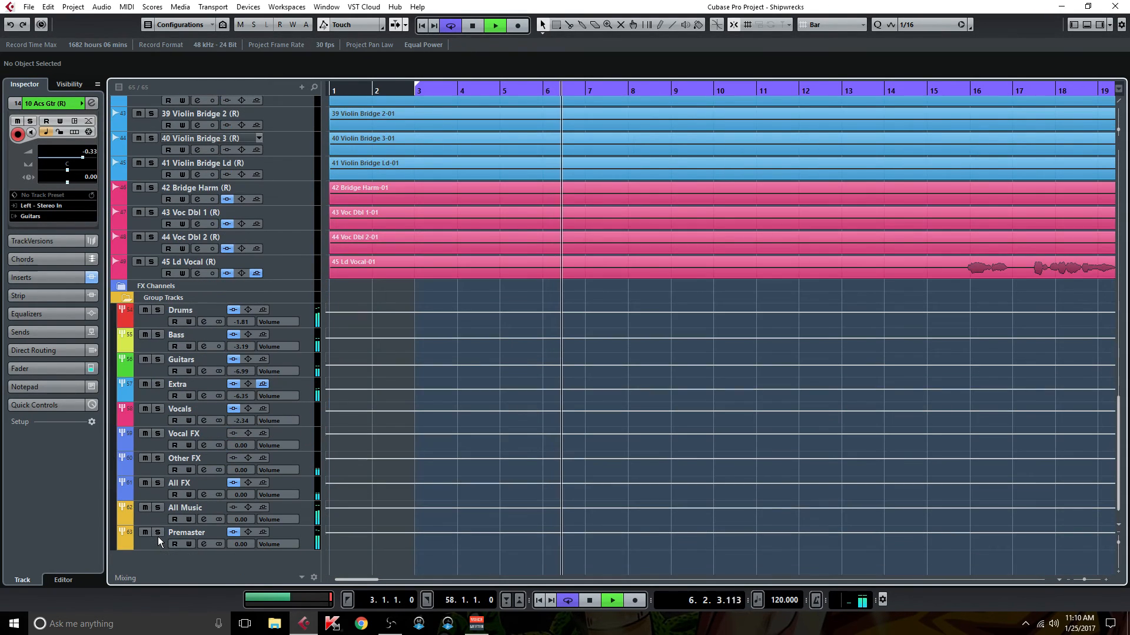
pyautogui.click(204, 396)
pyautogui.moveTo(353, 322); pyautogui.dragTo(355, 229)
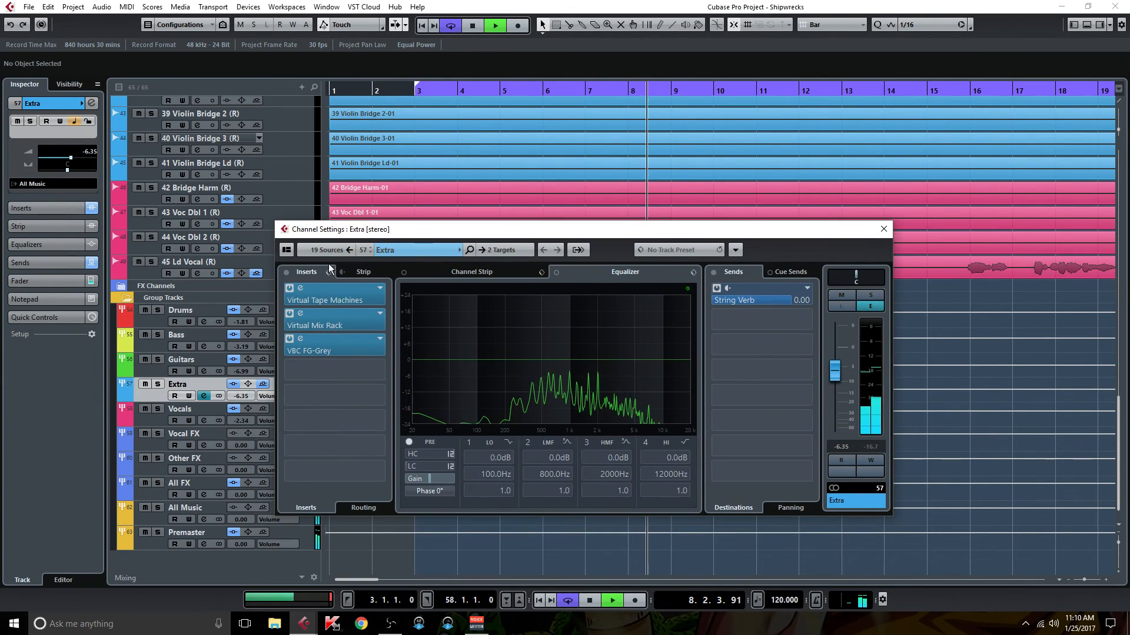
# Inspect the Virtual Tape Machines insert on the Extra group, including its calibration, noise reduction and bass alignment settings.
pyautogui.click(325, 294)
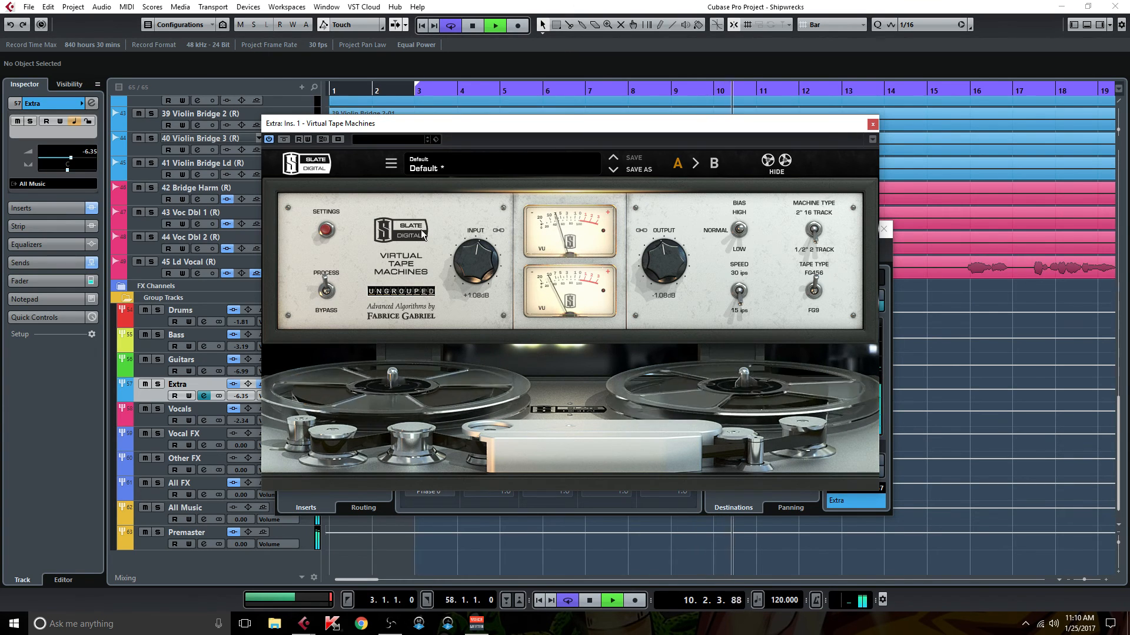
pyautogui.click(325, 229)
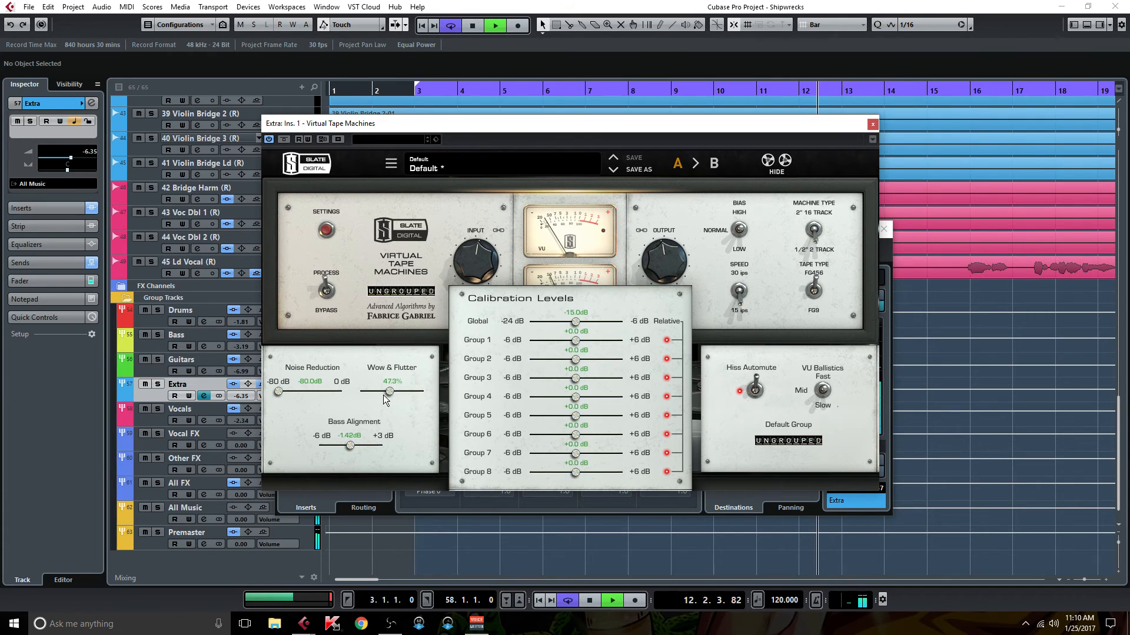
pyautogui.click(326, 230)
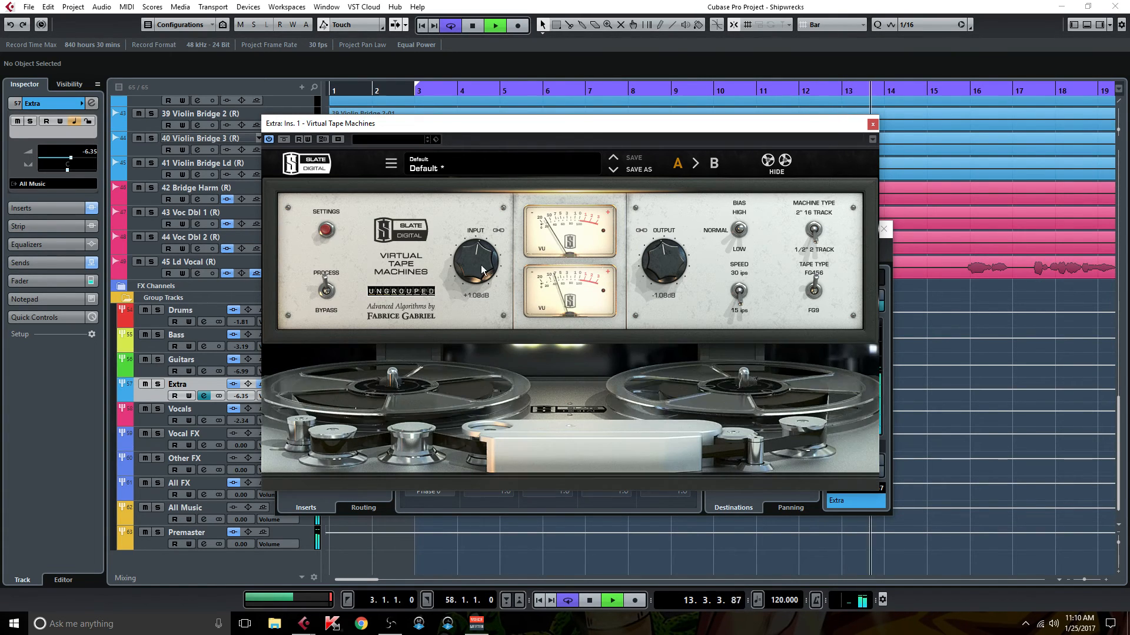
pyautogui.click(873, 124)
# Inspect the Virtual Mix Rack modules and the VBC FG-Grey compressor on the Extra group.
pyautogui.click(340, 325)
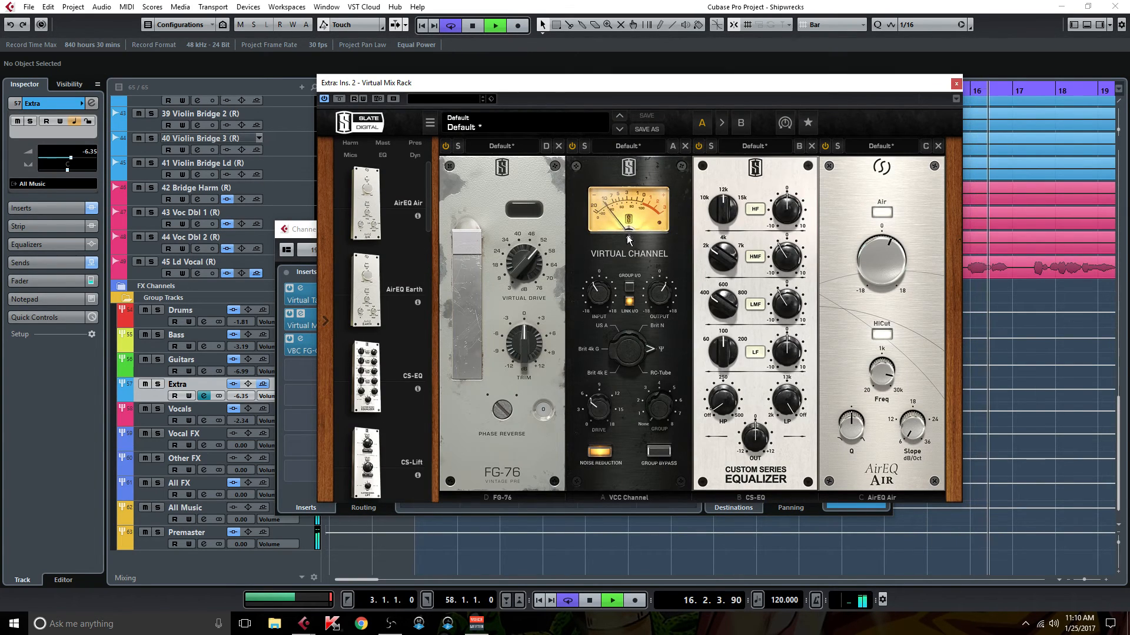
pyautogui.moveTo(502, 81); pyautogui.dragTo(377, 89)
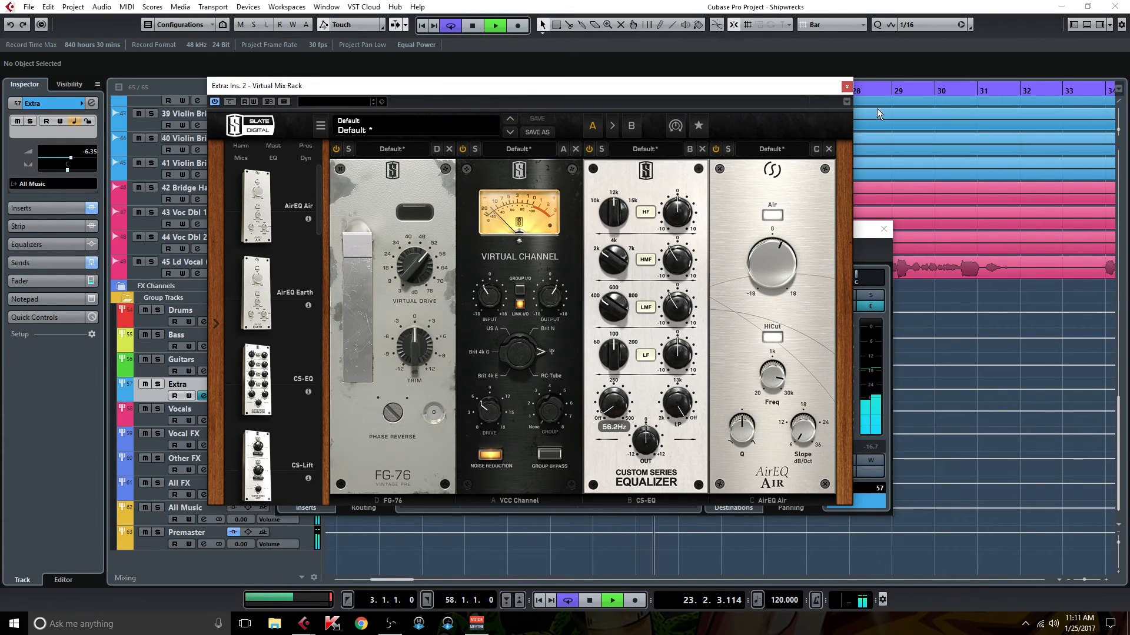
pyautogui.click(847, 87)
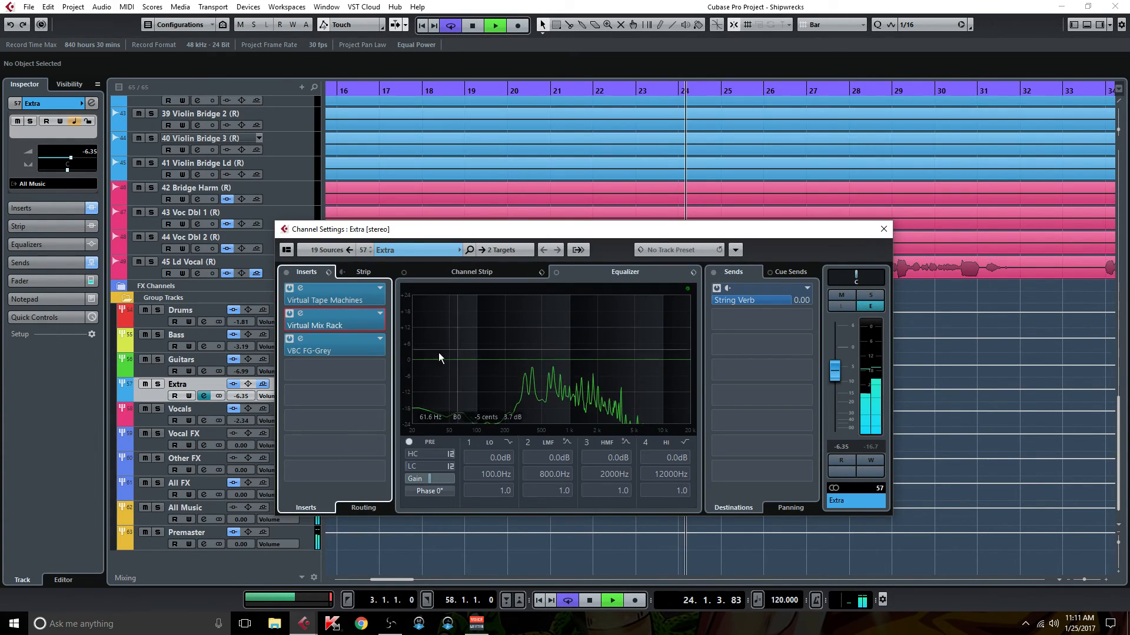
pyautogui.click(345, 353)
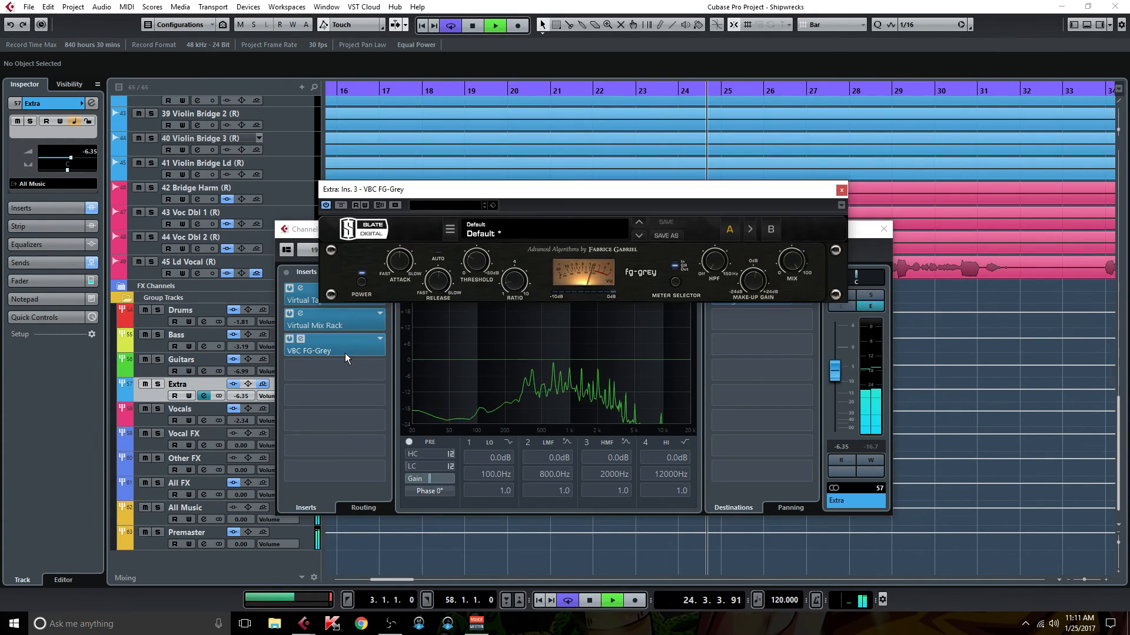
pyautogui.click(842, 191)
# Compare the Extra group with its inserts bypassed and active, both in the full mix and soloed, and close its channel settings.
pyautogui.click(287, 272)
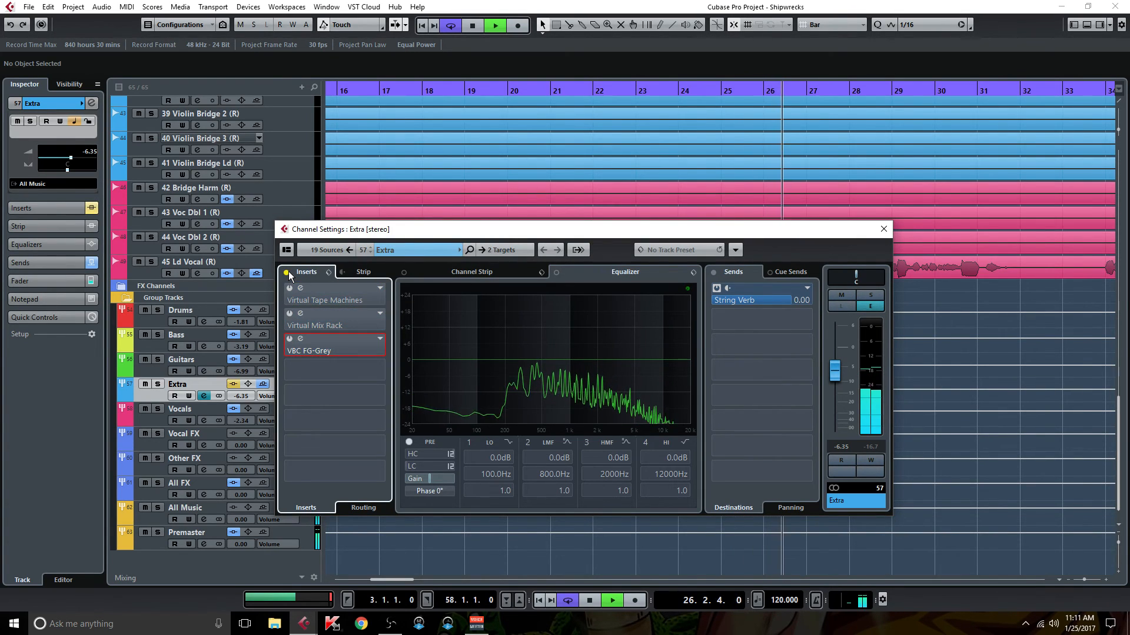
pyautogui.click(288, 272)
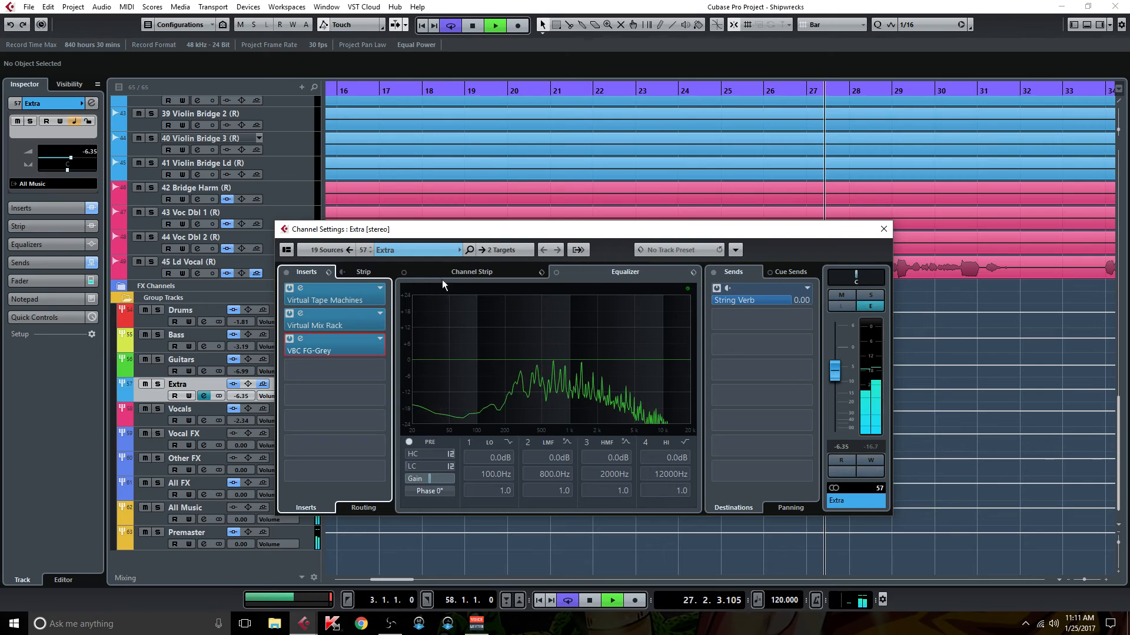
pyautogui.click(870, 294)
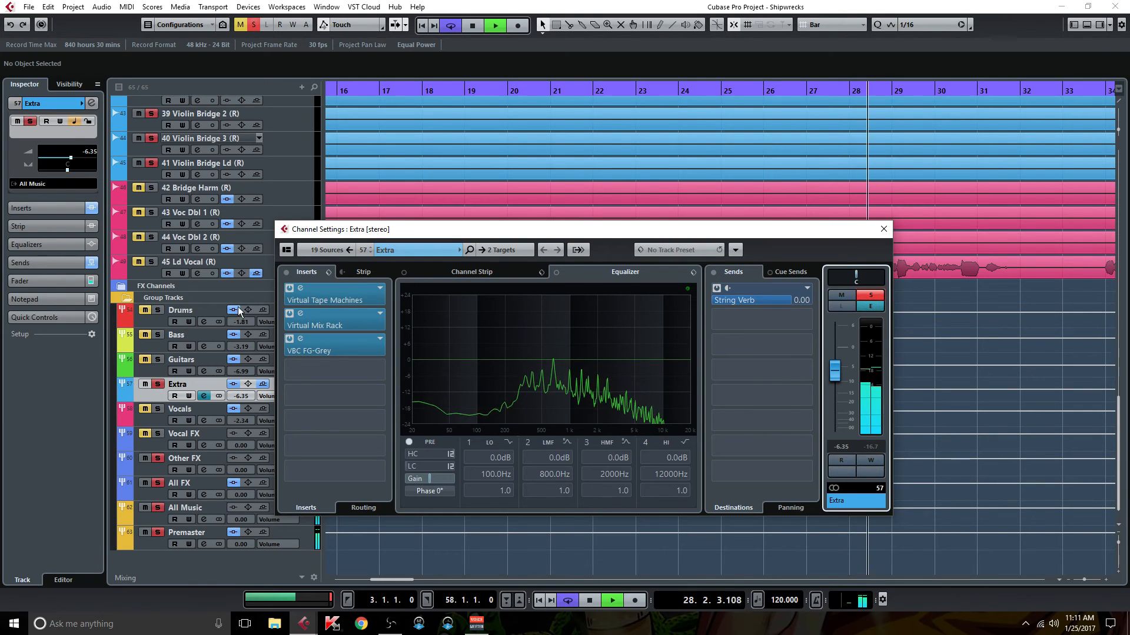
pyautogui.click(287, 272)
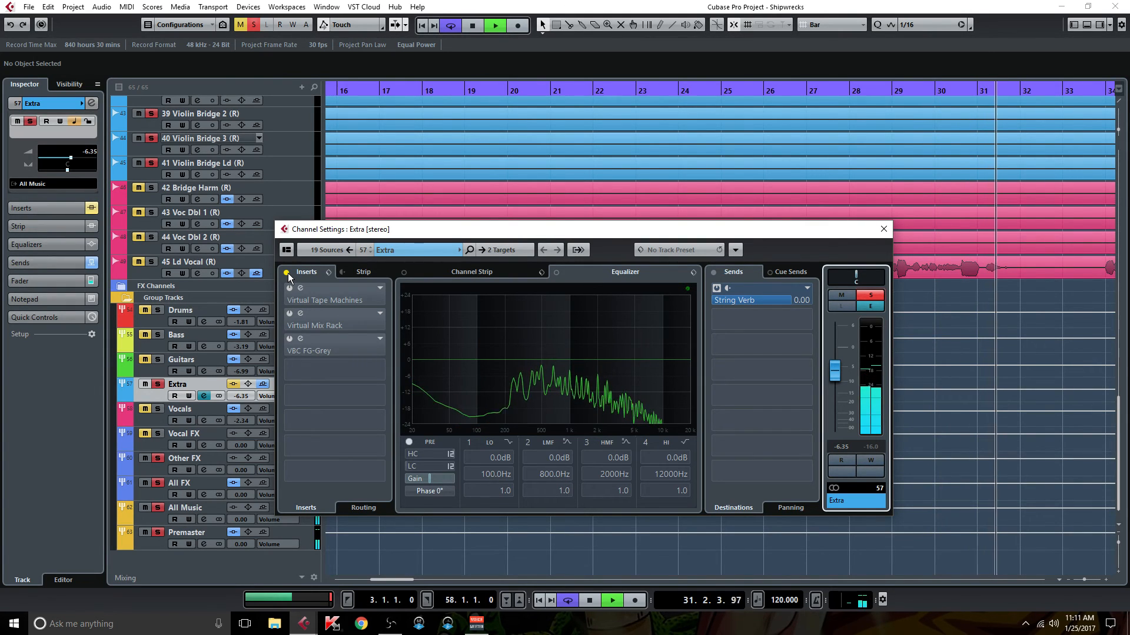
pyautogui.click(287, 273)
pyautogui.click(288, 273)
pyautogui.click(288, 273)
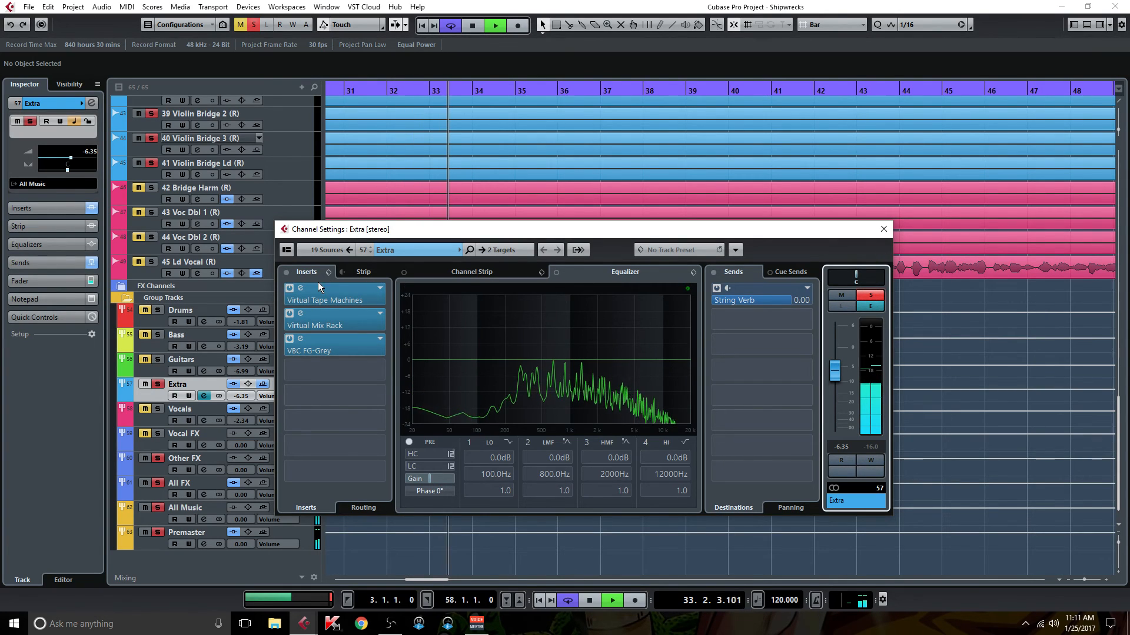
pyautogui.click(287, 272)
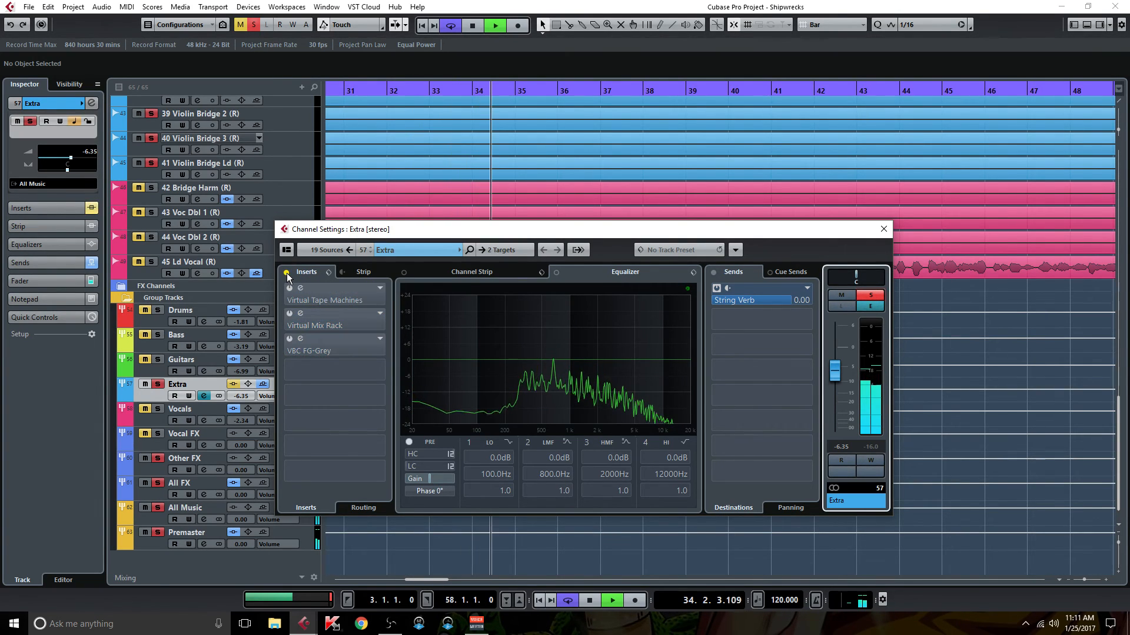
pyautogui.click(286, 273)
pyautogui.click(880, 297)
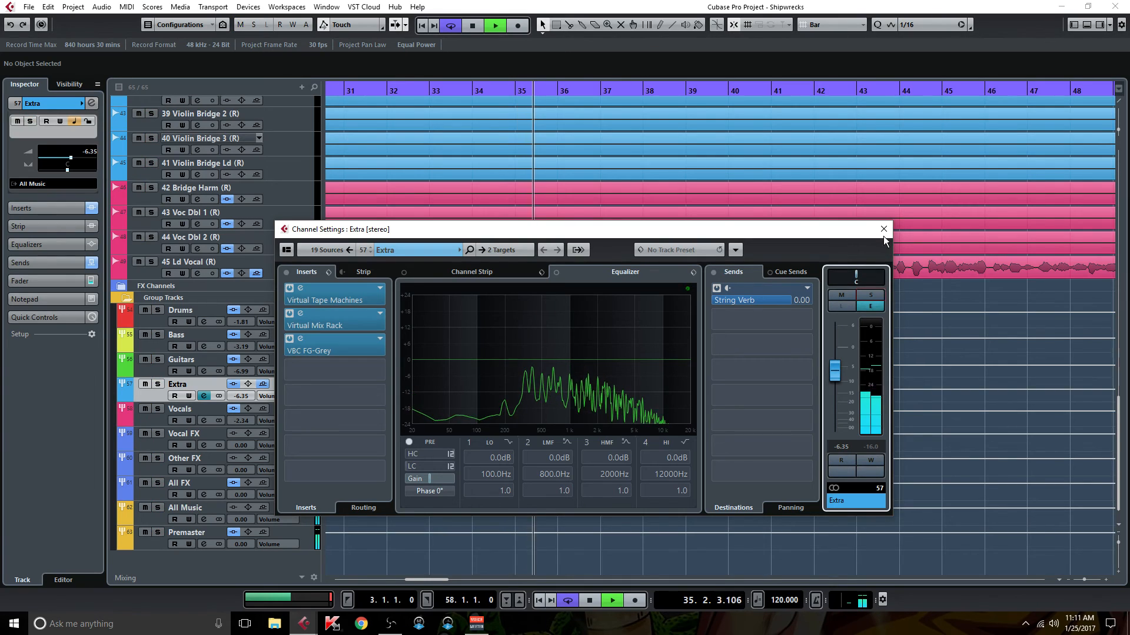
pyautogui.click(883, 229)
# Solo the Extra group in the MixConsole, compare it with all channels' inserts bypassed and active, and unsolo it.
pyautogui.scroll(4, 168, 382)
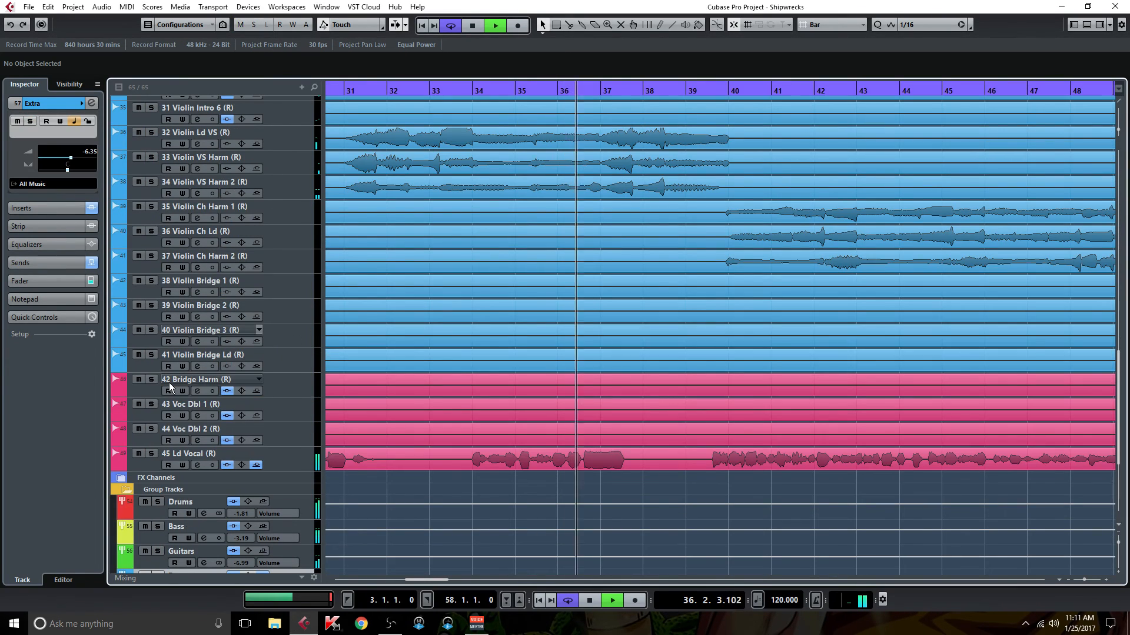
pyautogui.press('F3')
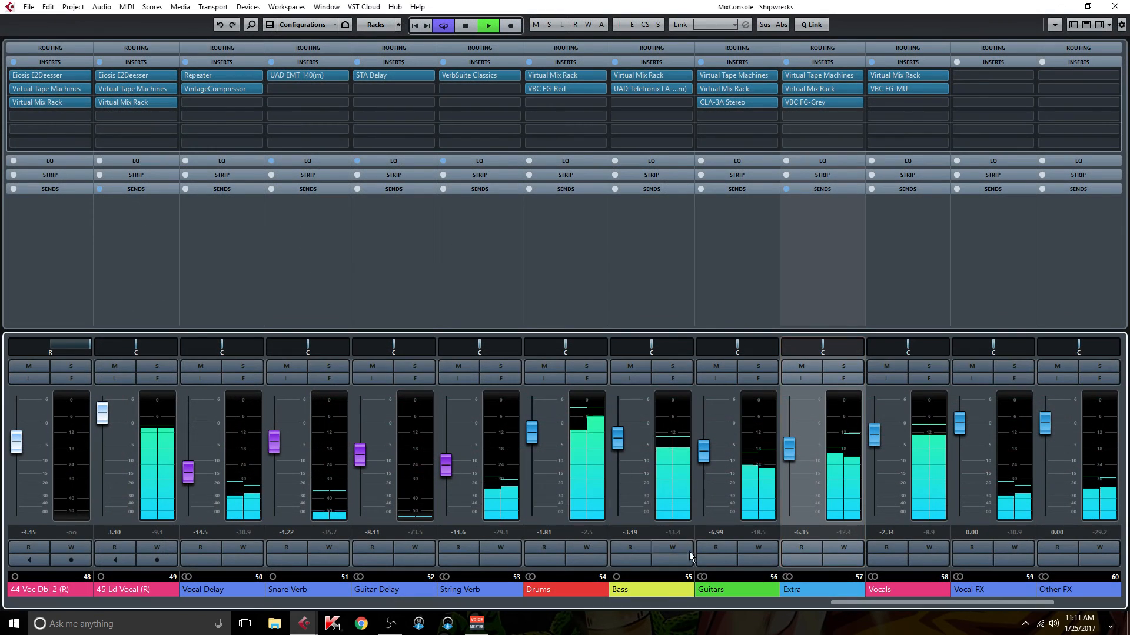
pyautogui.click(847, 366)
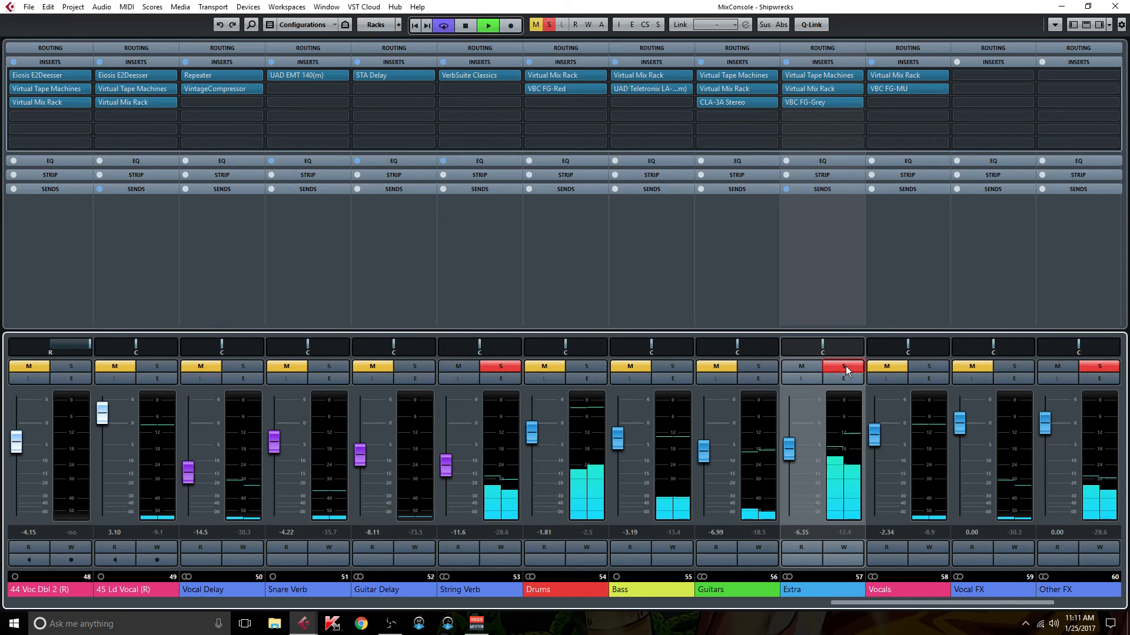
pyautogui.press('b')
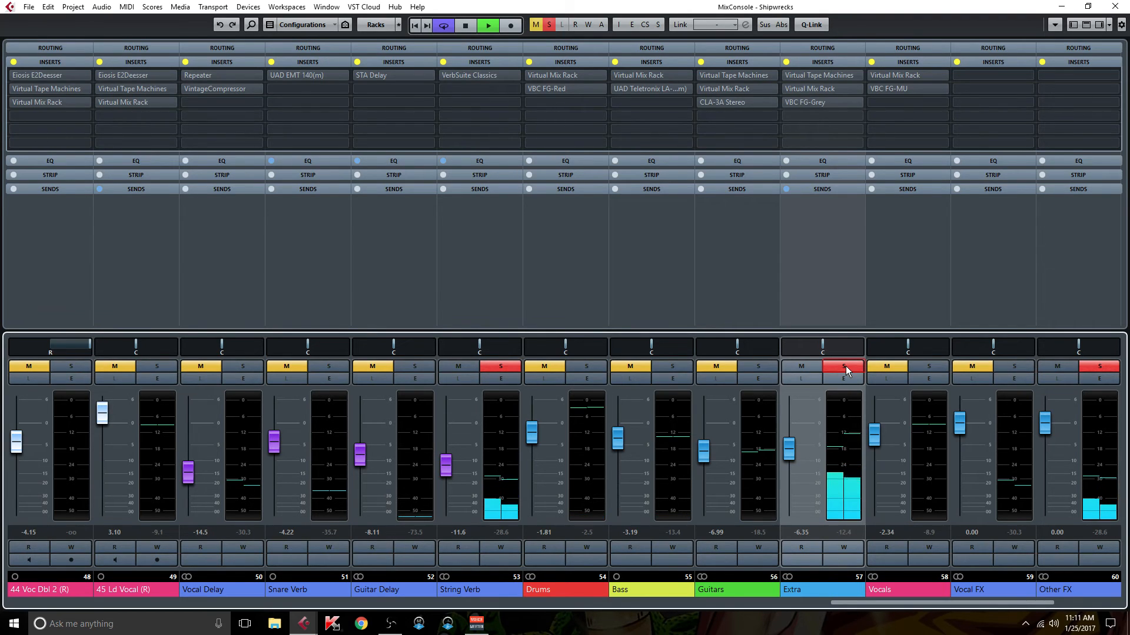
pyautogui.press('b')
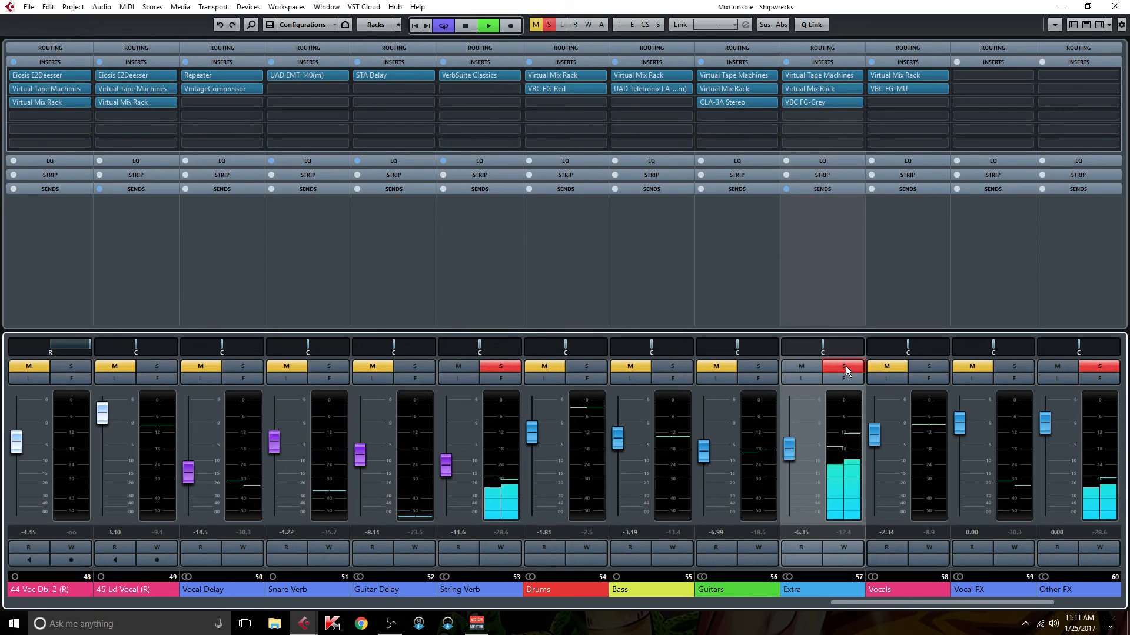
pyautogui.click(845, 368)
# Inspect the VerbSuite Classics reverb settings on the String Verb channel.
pyautogui.click(496, 73)
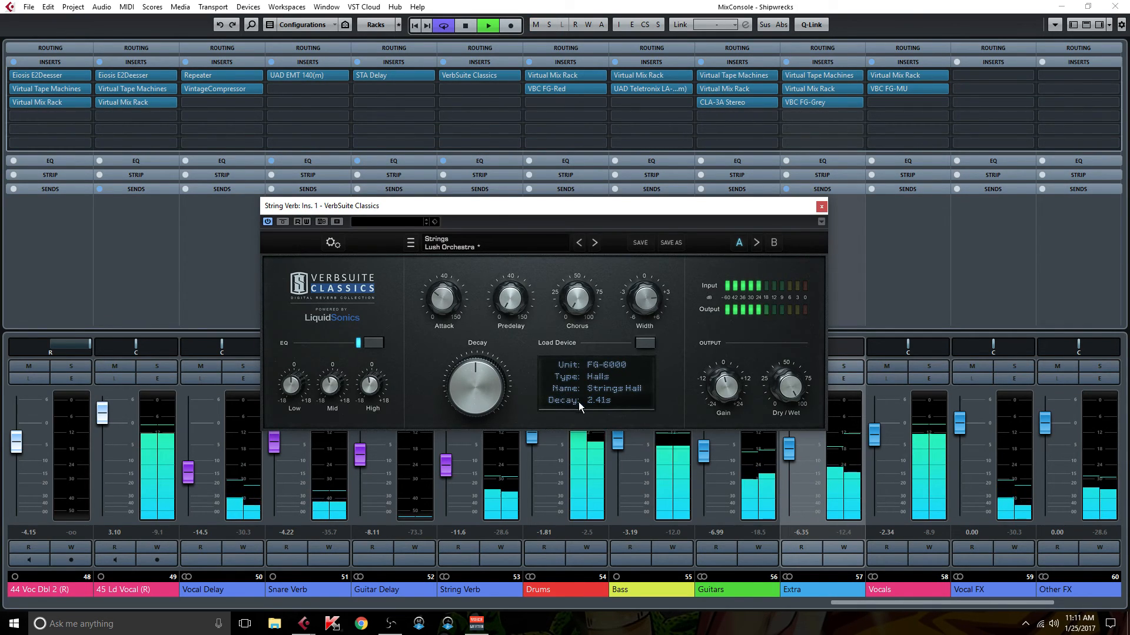
pyautogui.click(822, 207)
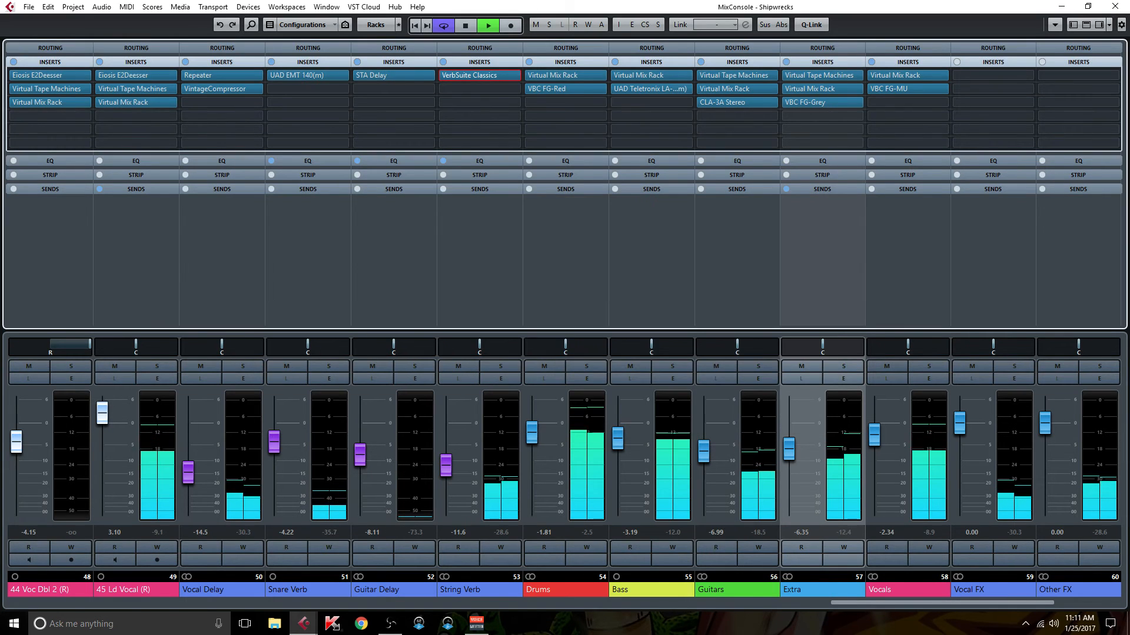
# Inspect the Virtual Mix Rack equalizer, preamp and compressor modules on the 23 Synth channel.
pyautogui.moveTo(838, 603); pyautogui.dragTo(487, 614)
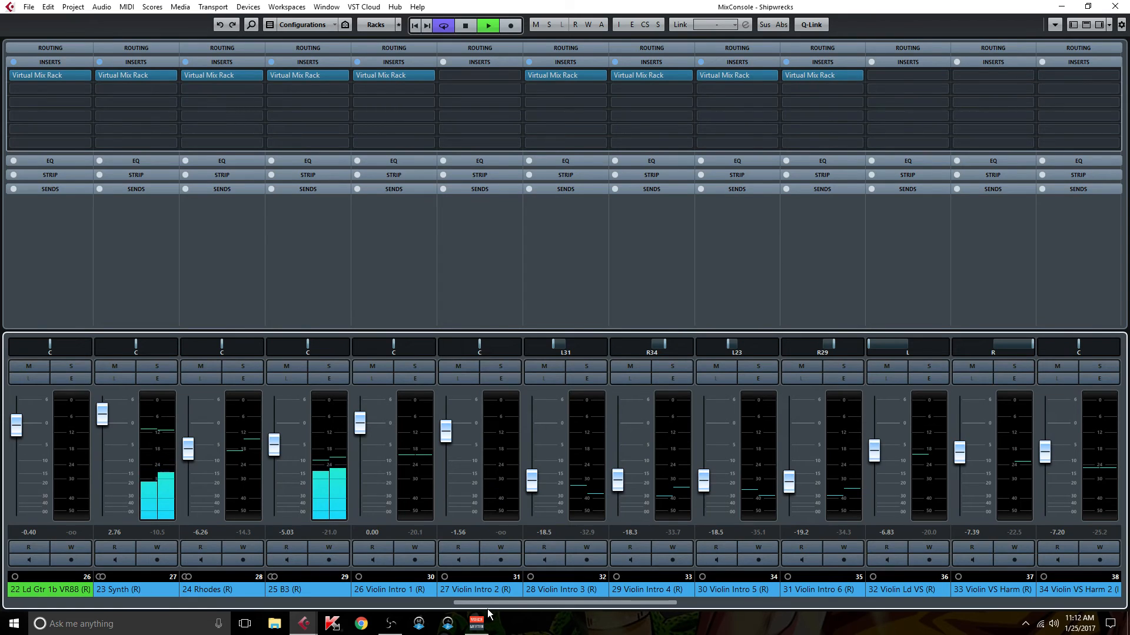
pyautogui.click(126, 77)
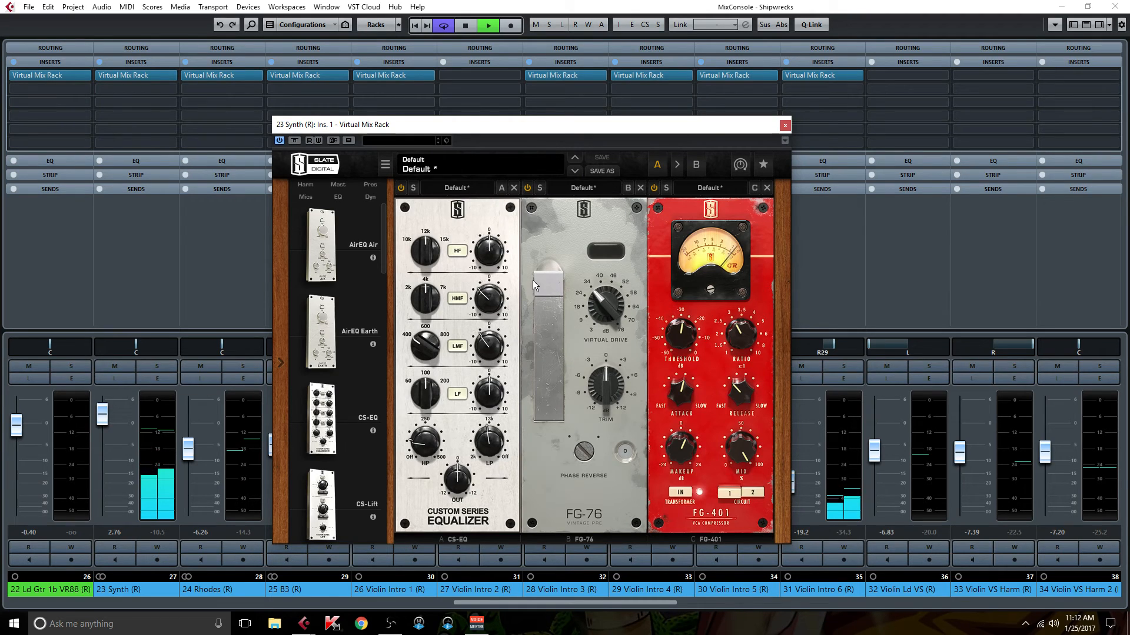
pyautogui.click(784, 126)
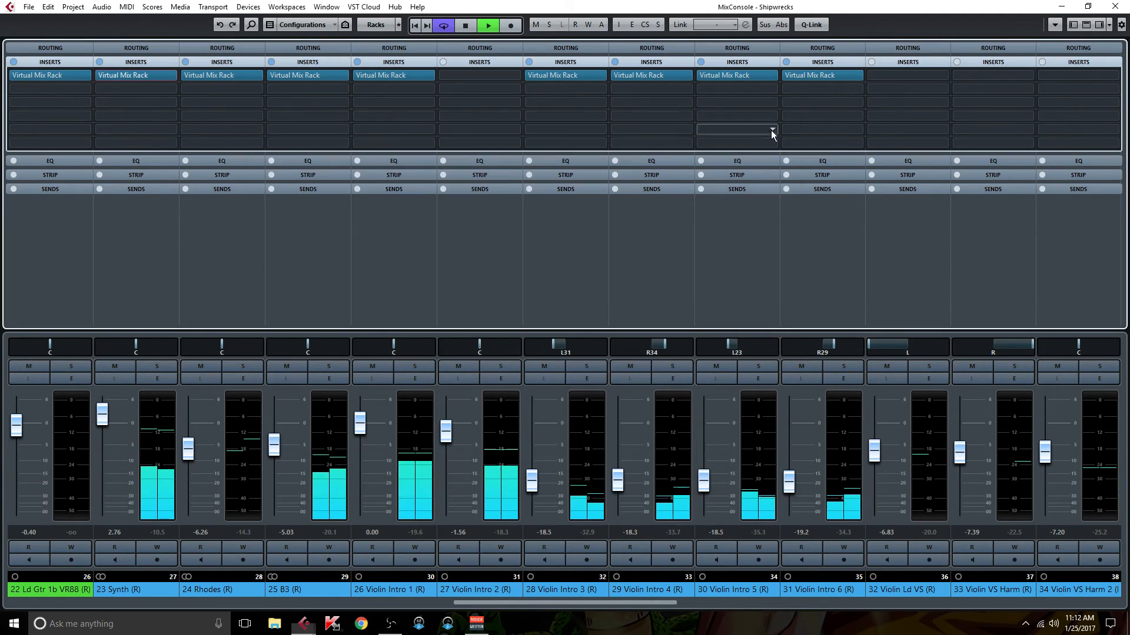
# Inspect the Virtual Mix Rack modules on the 24 Rhodes and 25 B3 channels.
pyautogui.click(227, 75)
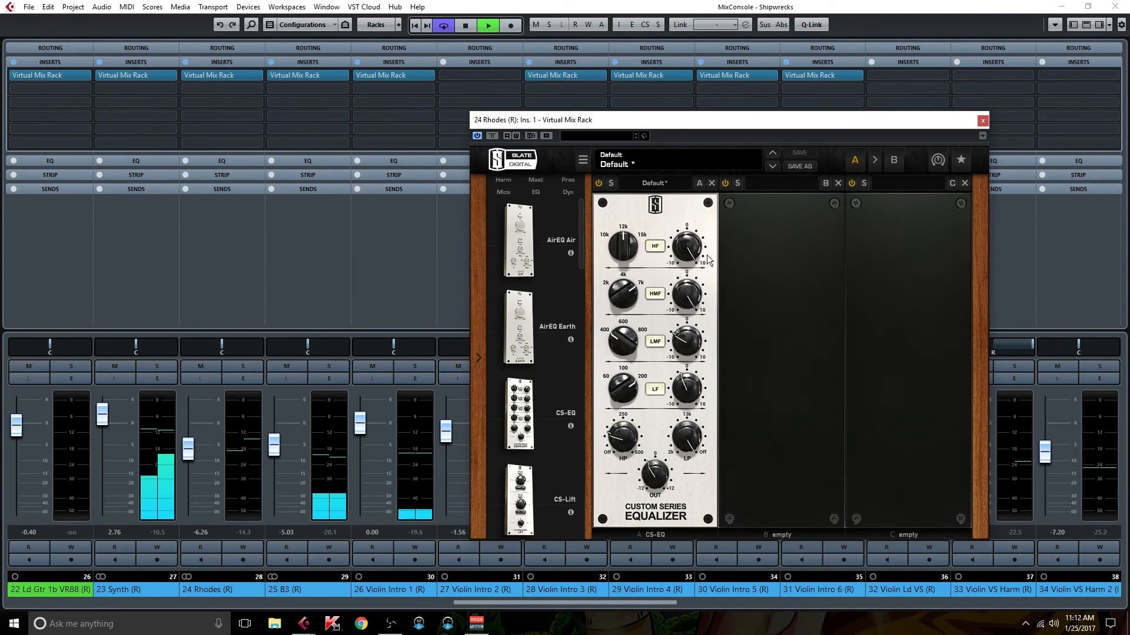
pyautogui.moveTo(701, 251)
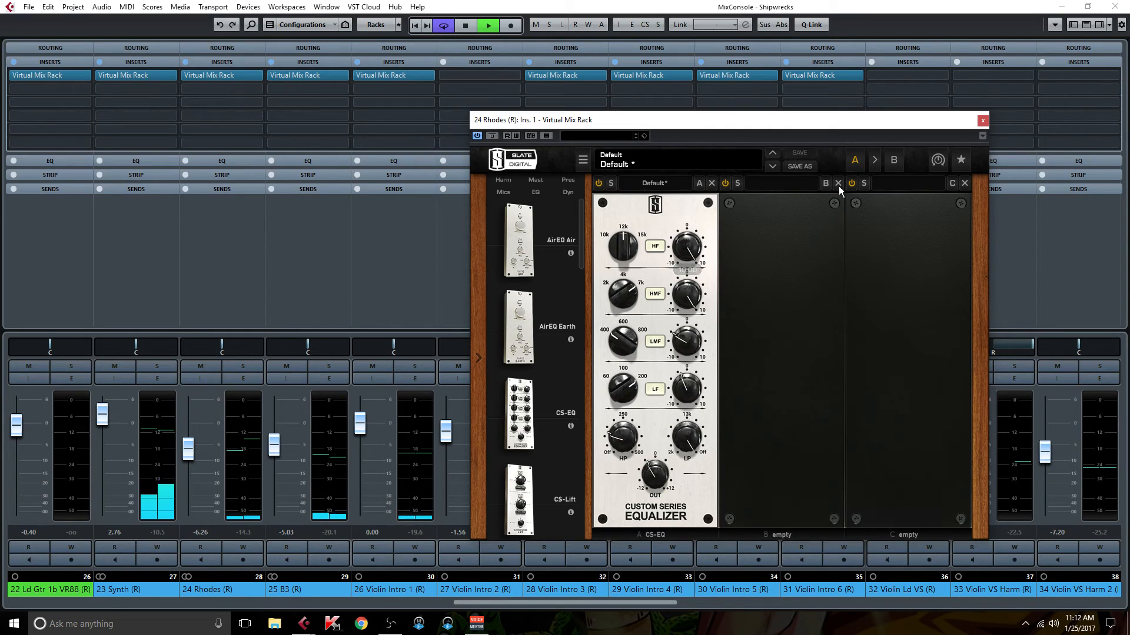
pyautogui.click(983, 120)
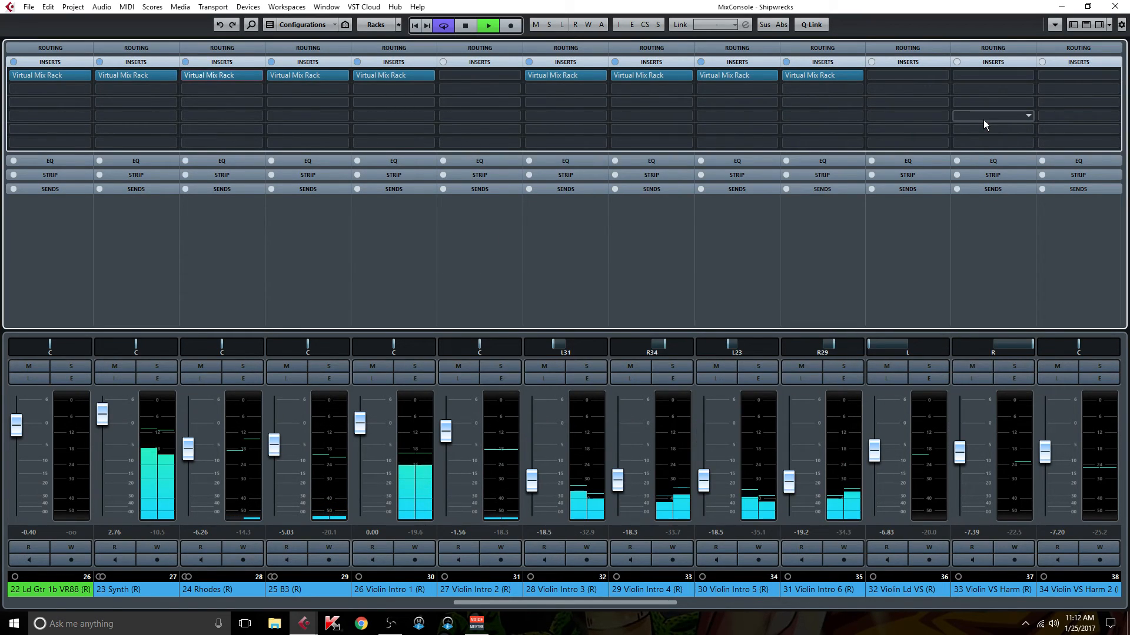
pyautogui.click(317, 75)
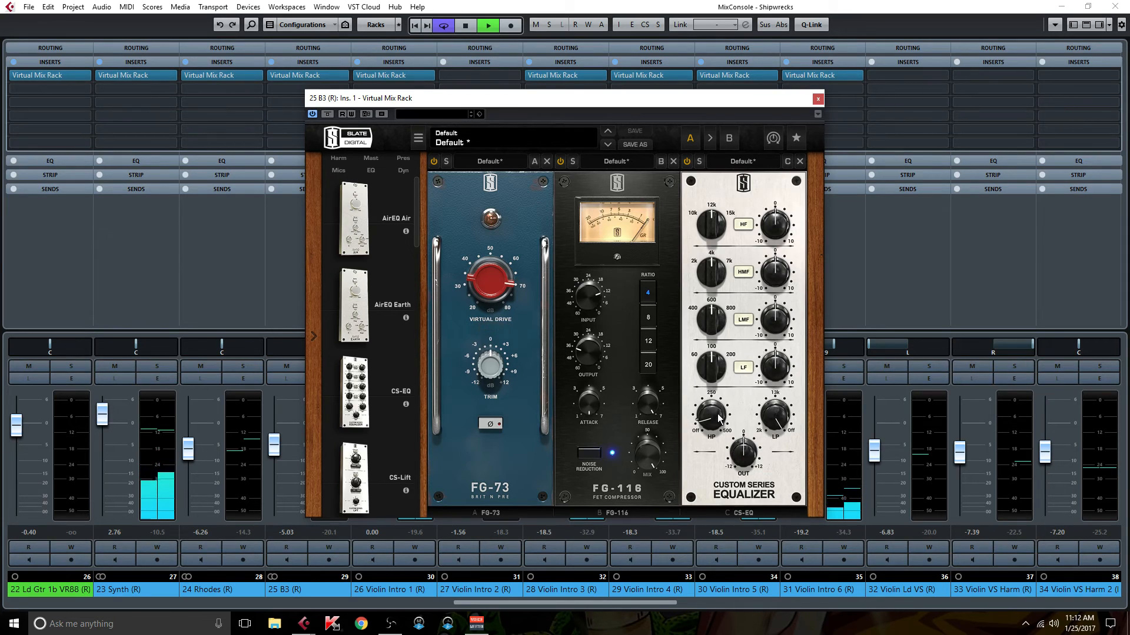
pyautogui.moveTo(718, 419)
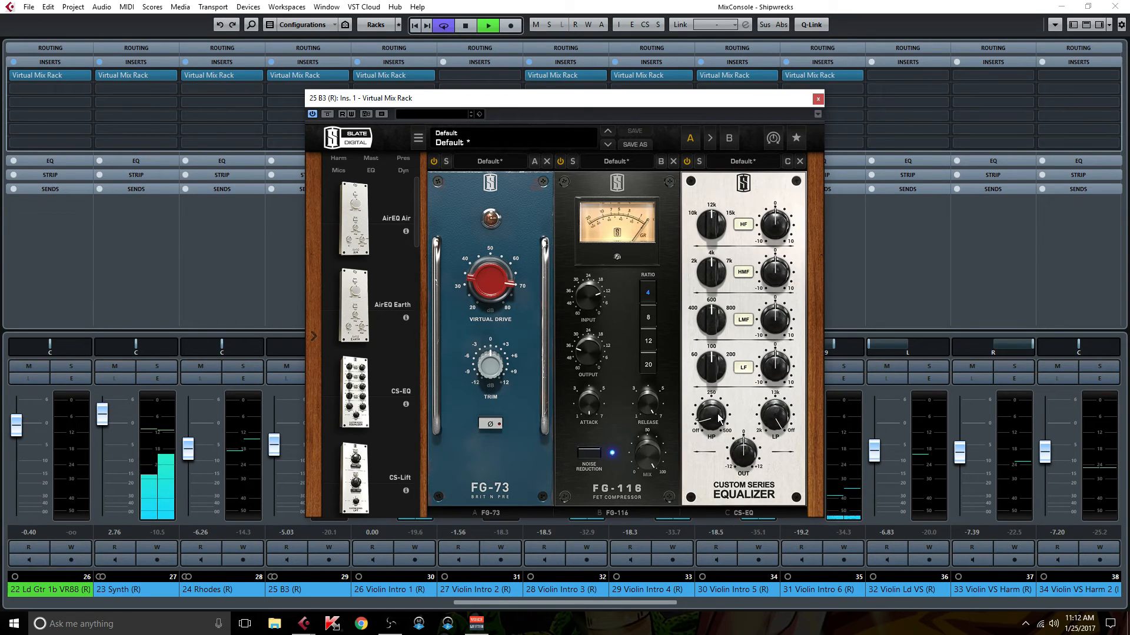
# Inspect the Virtual Mix Rack modules on the 26 Violin Intro 1, 28 Violin Intro 3 and 29 Violin Intro 4 channels.
pyautogui.click(817, 99)
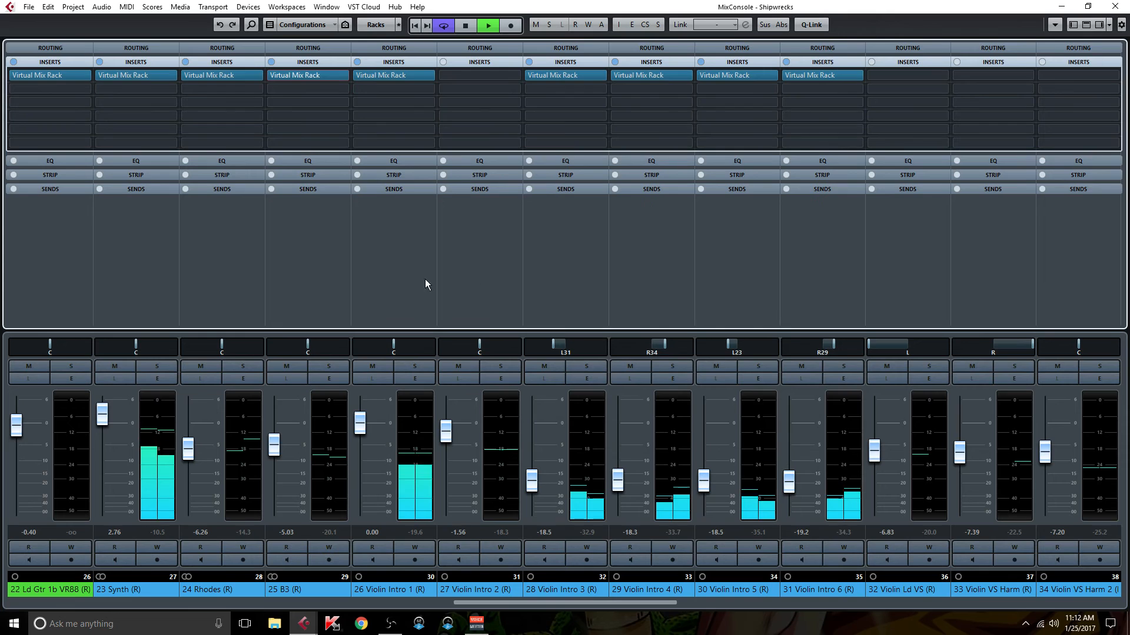
pyautogui.click(401, 75)
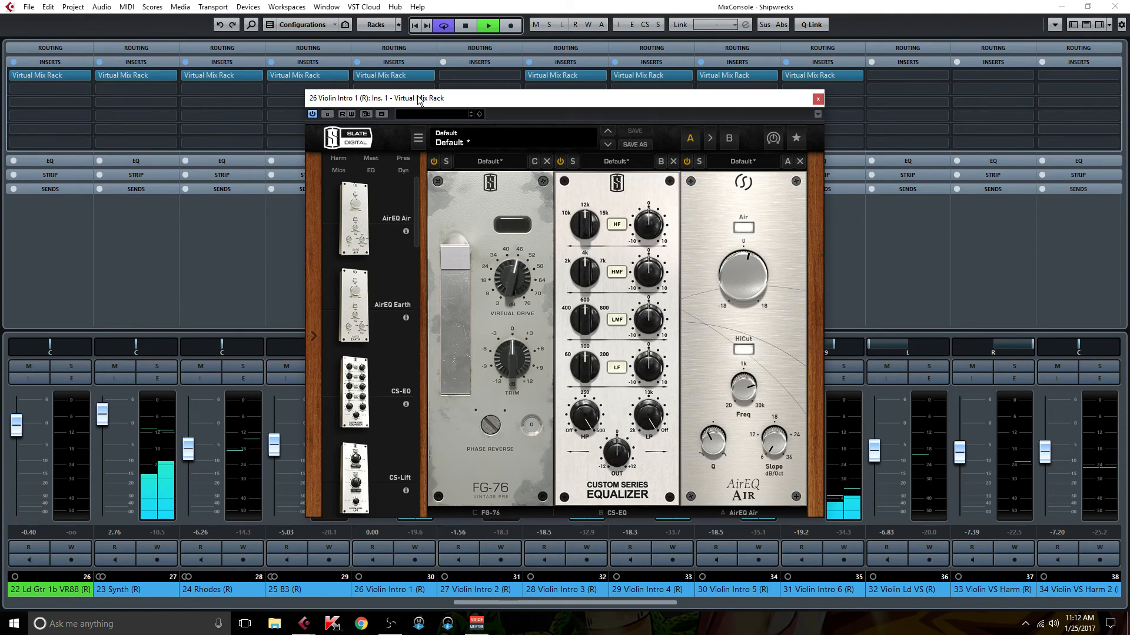
pyautogui.click(818, 100)
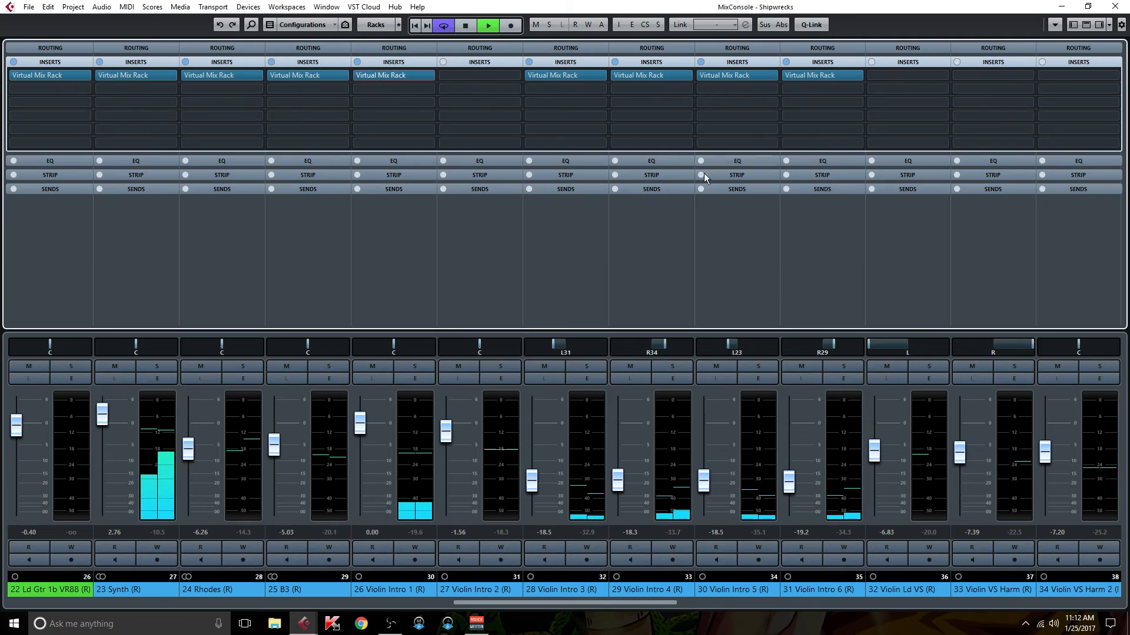
pyautogui.click(574, 80)
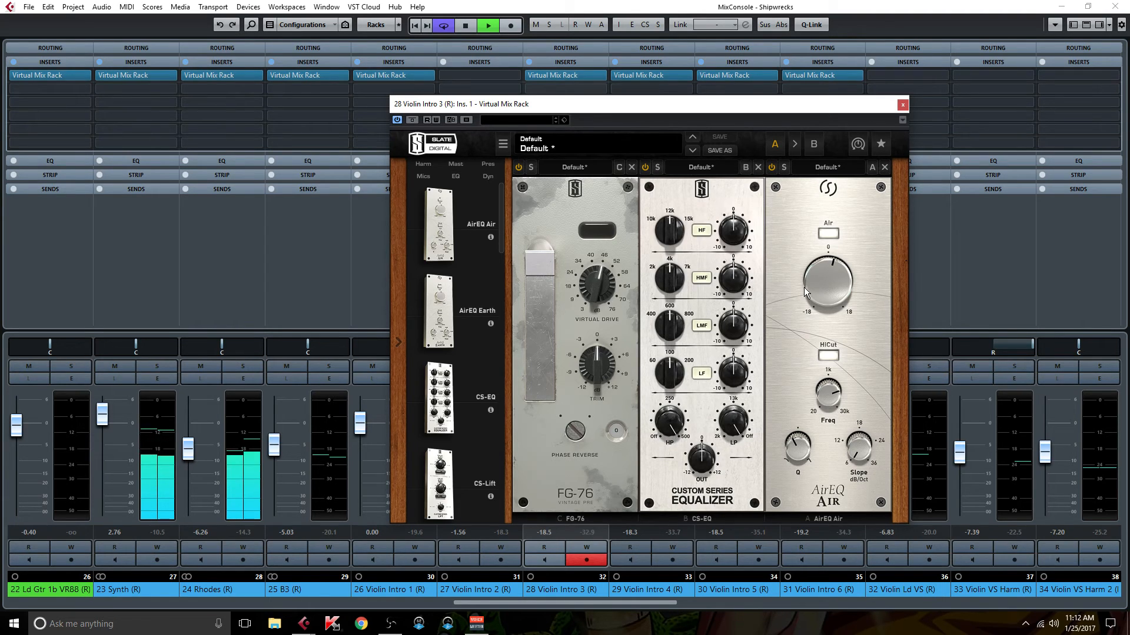
pyautogui.click(902, 105)
pyautogui.click(644, 77)
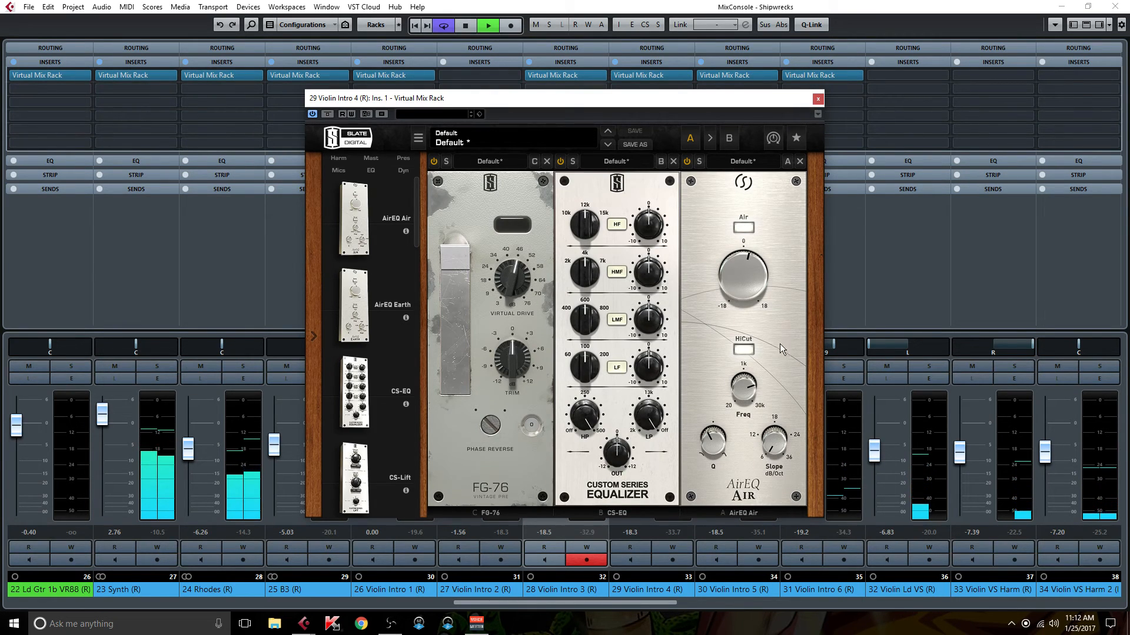
pyautogui.click(817, 97)
# Mute the String Verb channel, solo the Extra group, and unmute String Verb to compare the group with and without reverb.
pyautogui.moveTo(604, 603); pyautogui.dragTo(783, 594)
pyautogui.moveTo(781, 601); pyautogui.dragTo(941, 602)
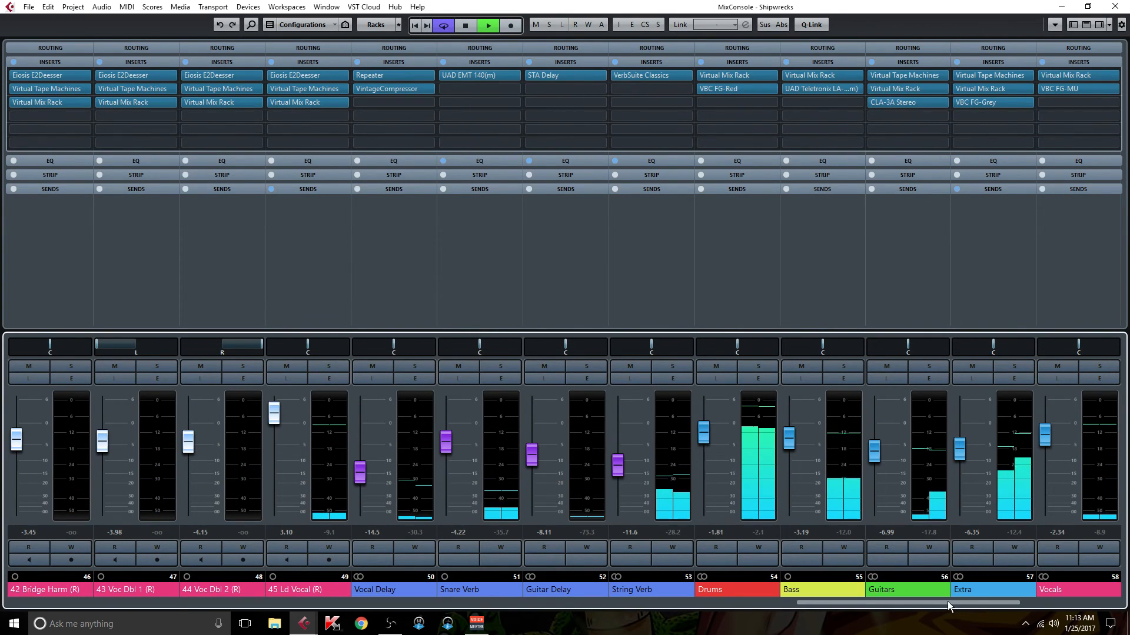
pyautogui.click(633, 369)
pyautogui.click(1014, 366)
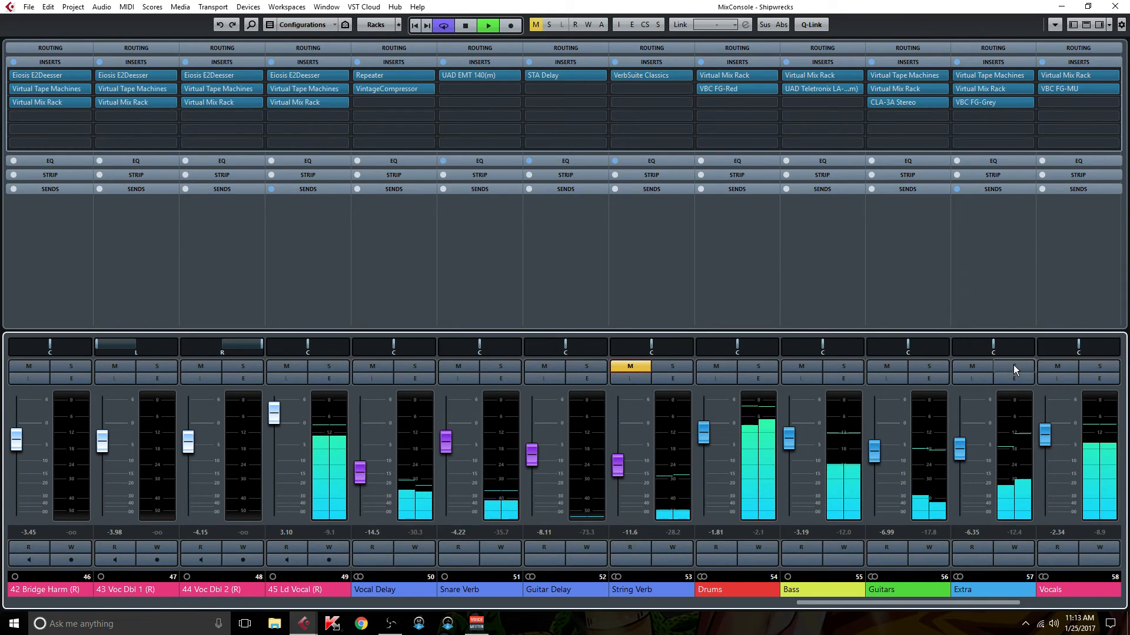
pyautogui.click(632, 367)
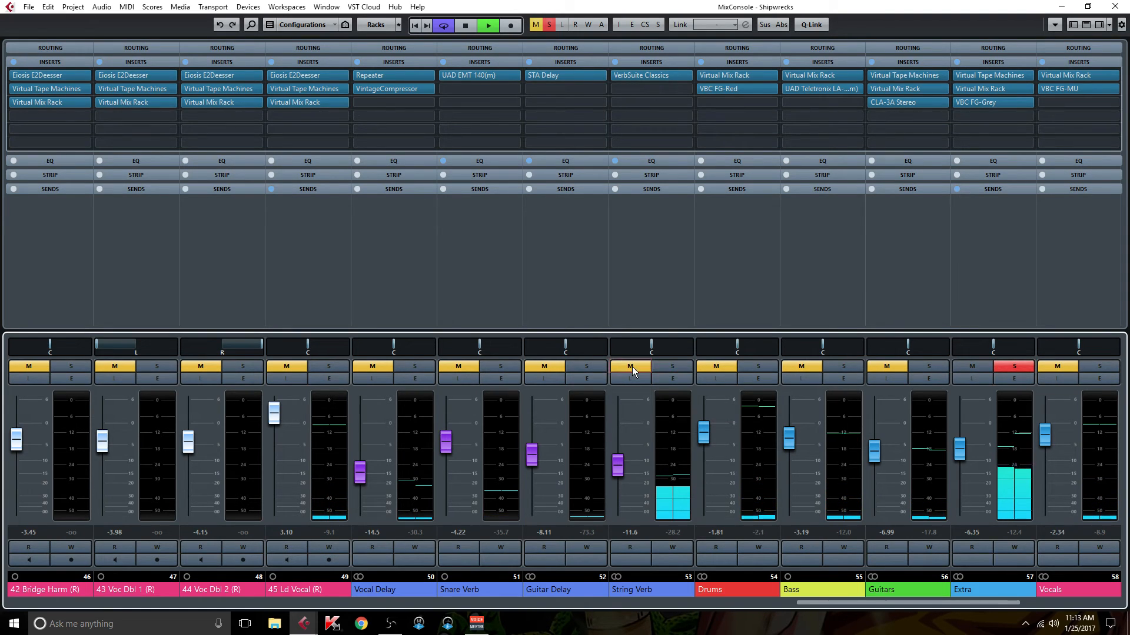
# Set the String Verb level to -11.2, audition it soloed with the Extra group, then clear the solos and stop playback.
pyautogui.moveTo(621, 467)
pyautogui.mouseDown()
pyautogui.moveTo(622, 413)
pyautogui.moveTo(633, 464)
pyautogui.mouseUp()
pyautogui.click(679, 369)
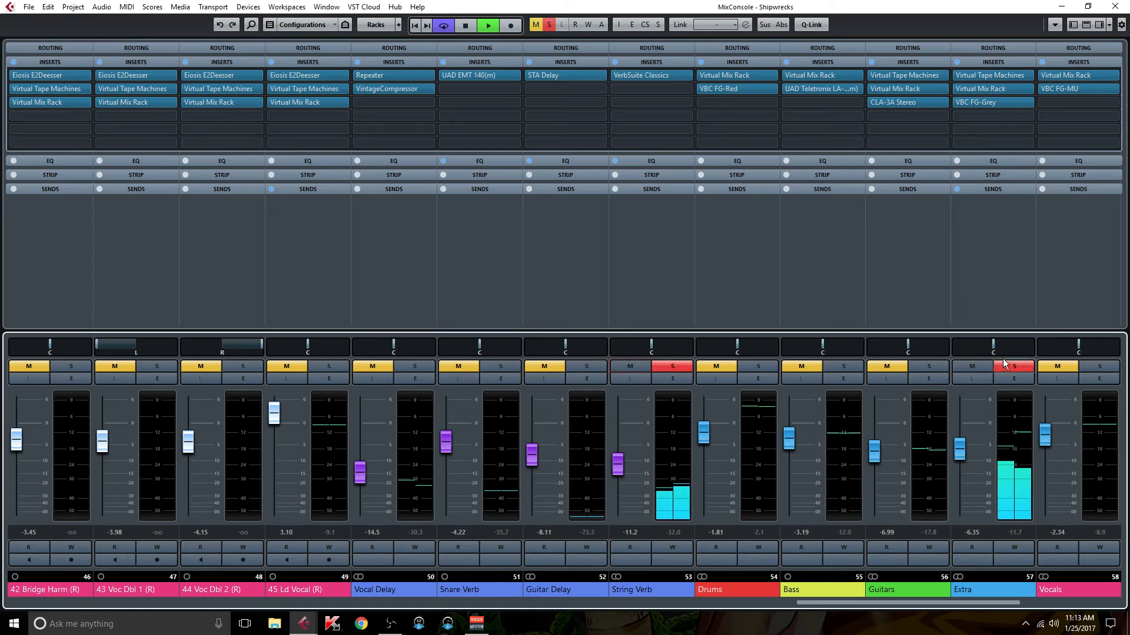
pyautogui.click(1015, 367)
pyautogui.click(637, 369)
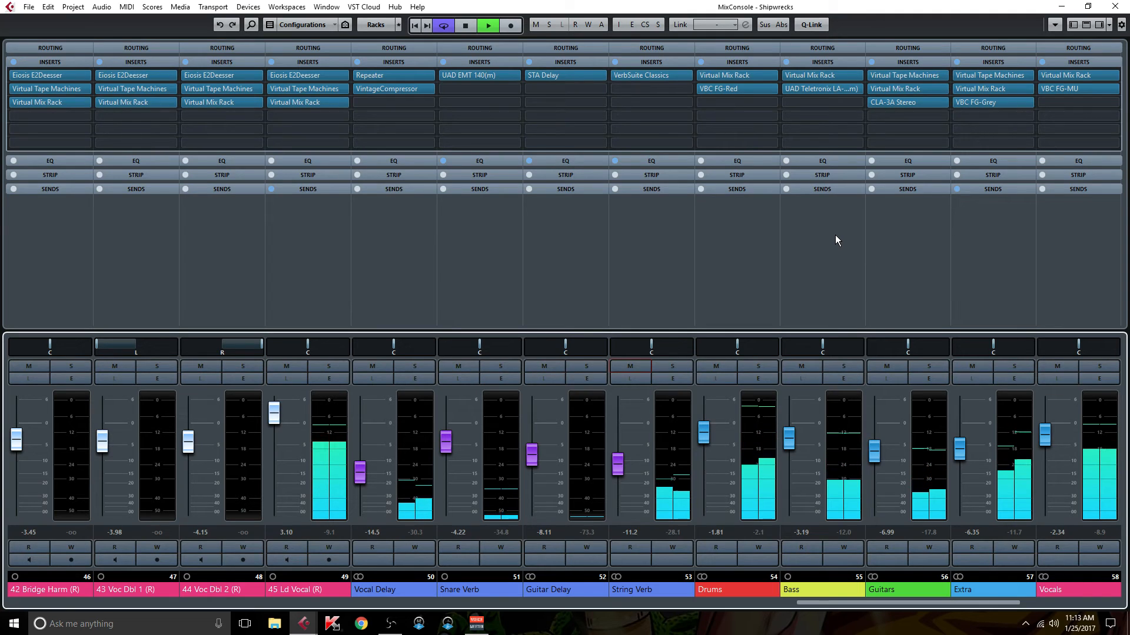
pyautogui.press('space')
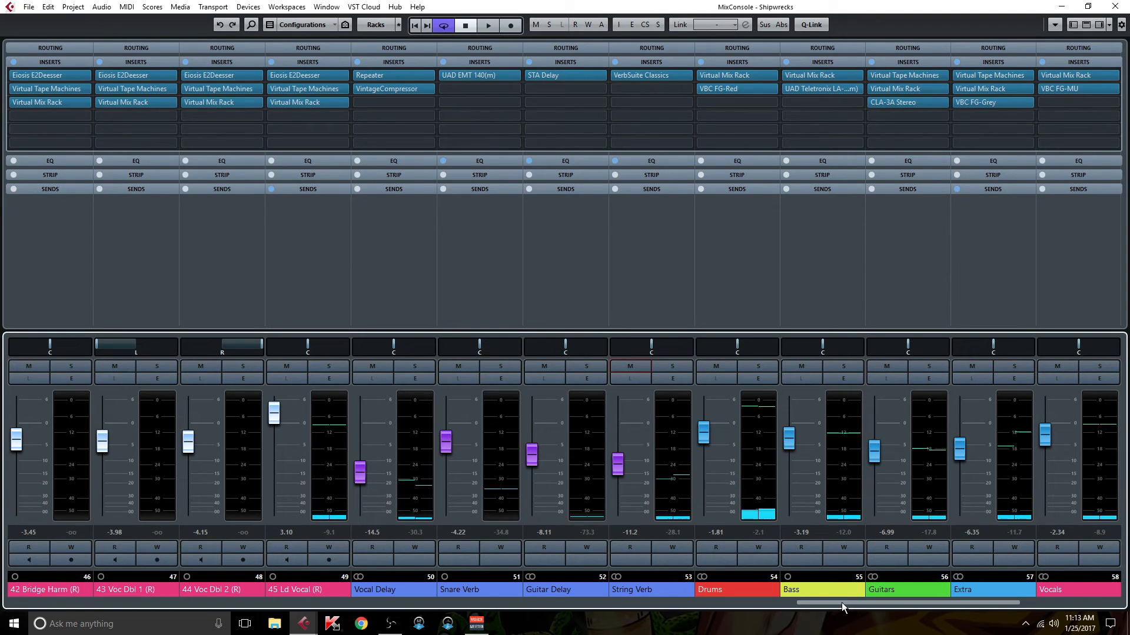
# Inspect the Virtual Tape Machines insert on the Extra group, including its calibration, noise reduction and wow and flutter settings.
pyautogui.moveTo(841, 603); pyautogui.dragTo(892, 597)
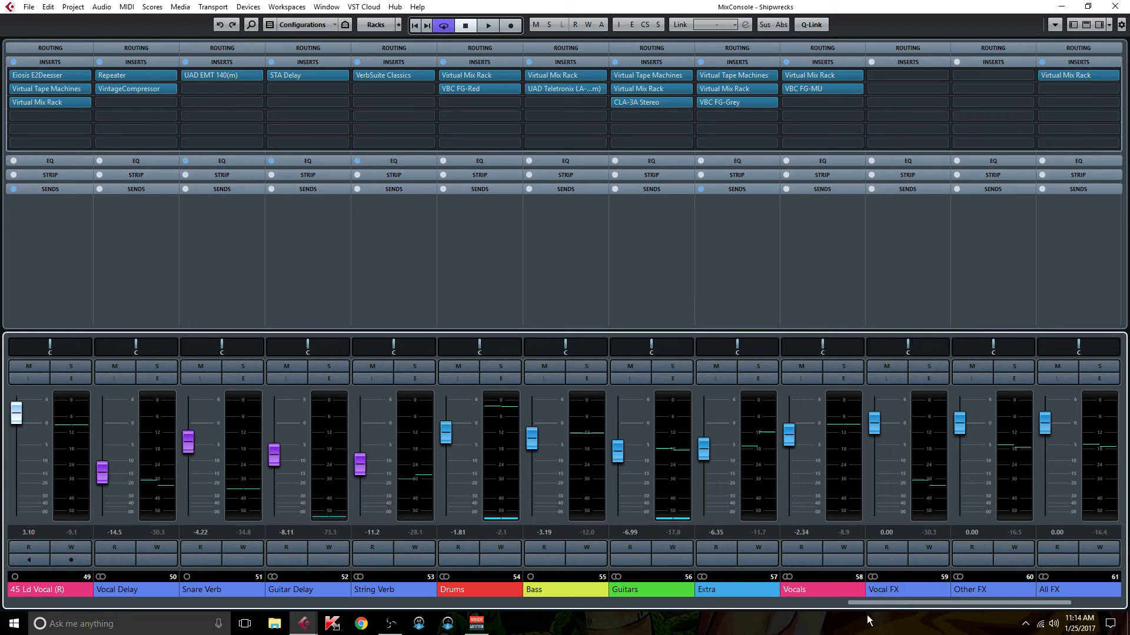
pyautogui.click(743, 275)
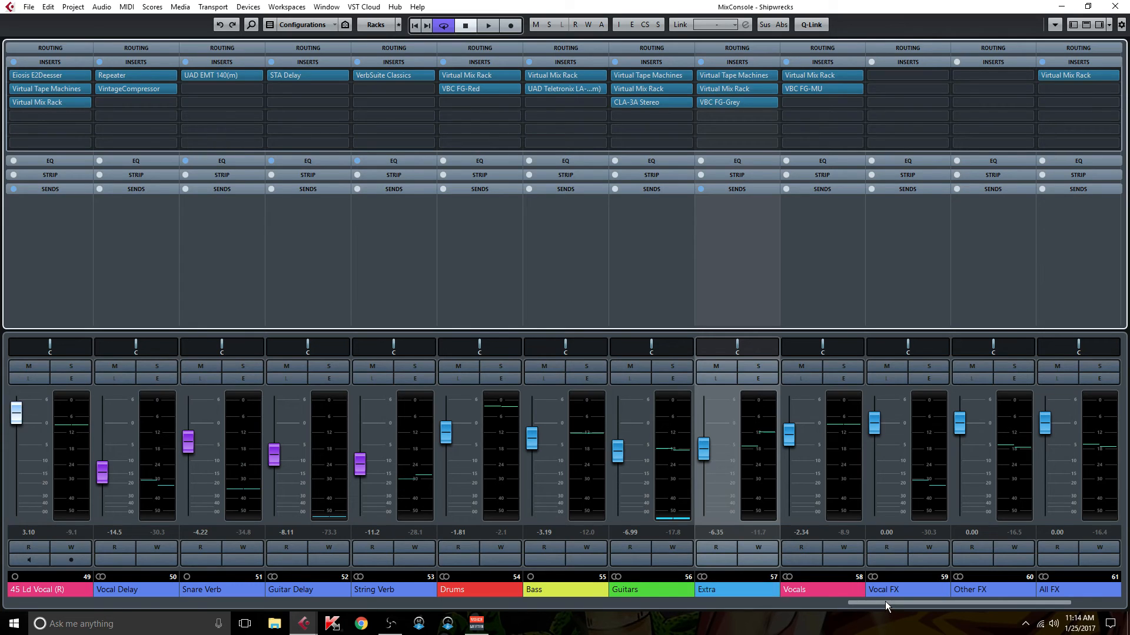
pyautogui.moveTo(885, 601); pyautogui.dragTo(934, 593)
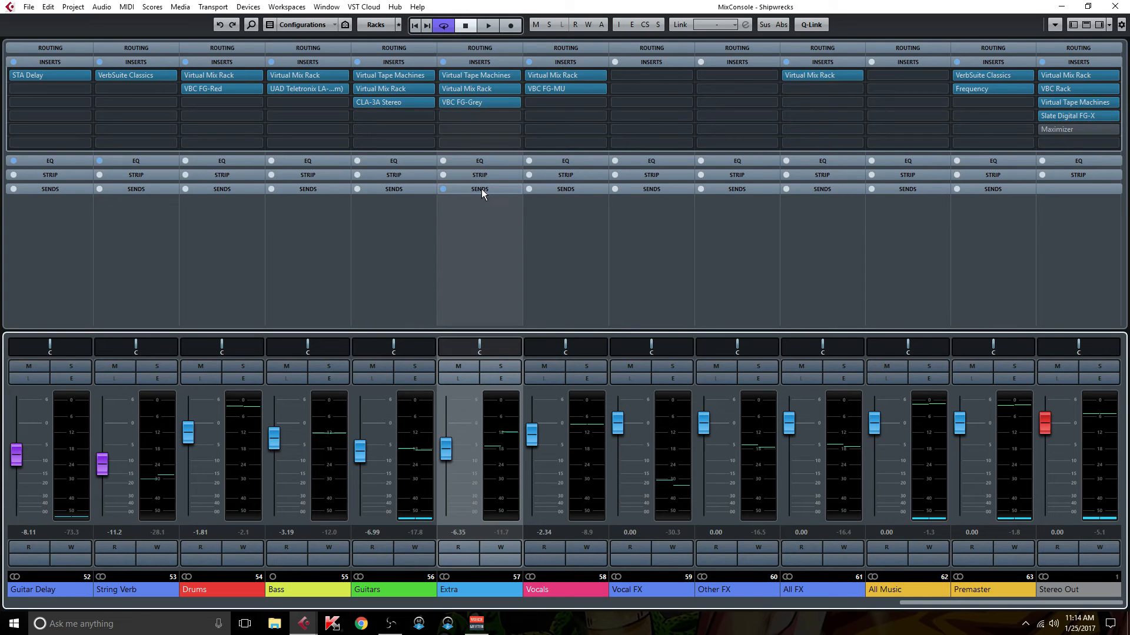
pyautogui.click(490, 73)
pyautogui.moveTo(503, 114); pyautogui.dragTo(492, 80)
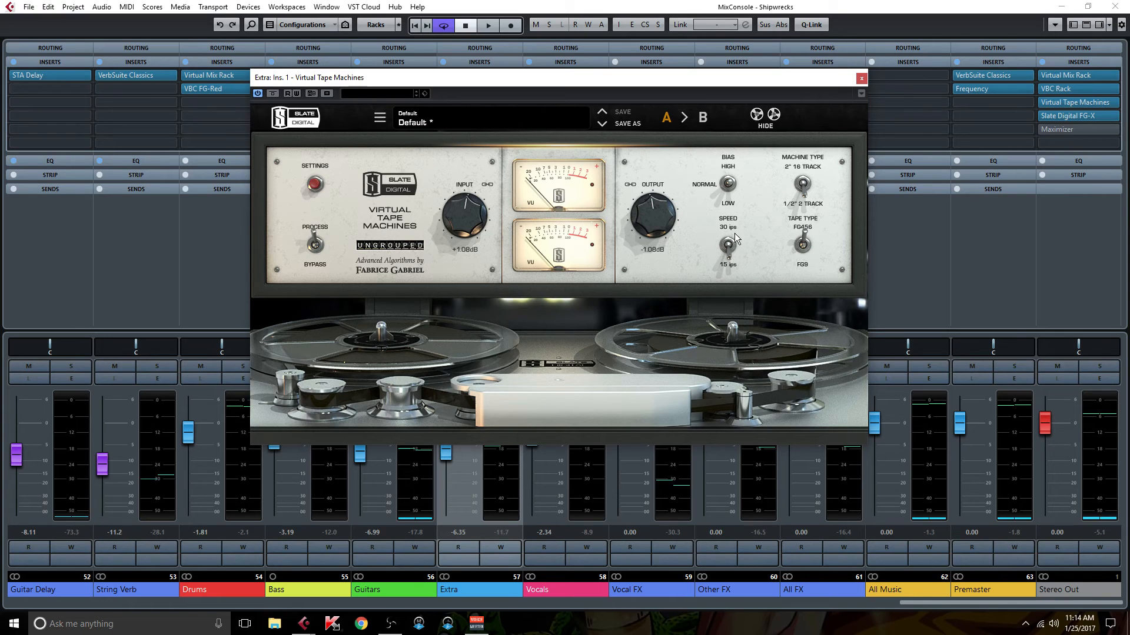
pyautogui.click(316, 184)
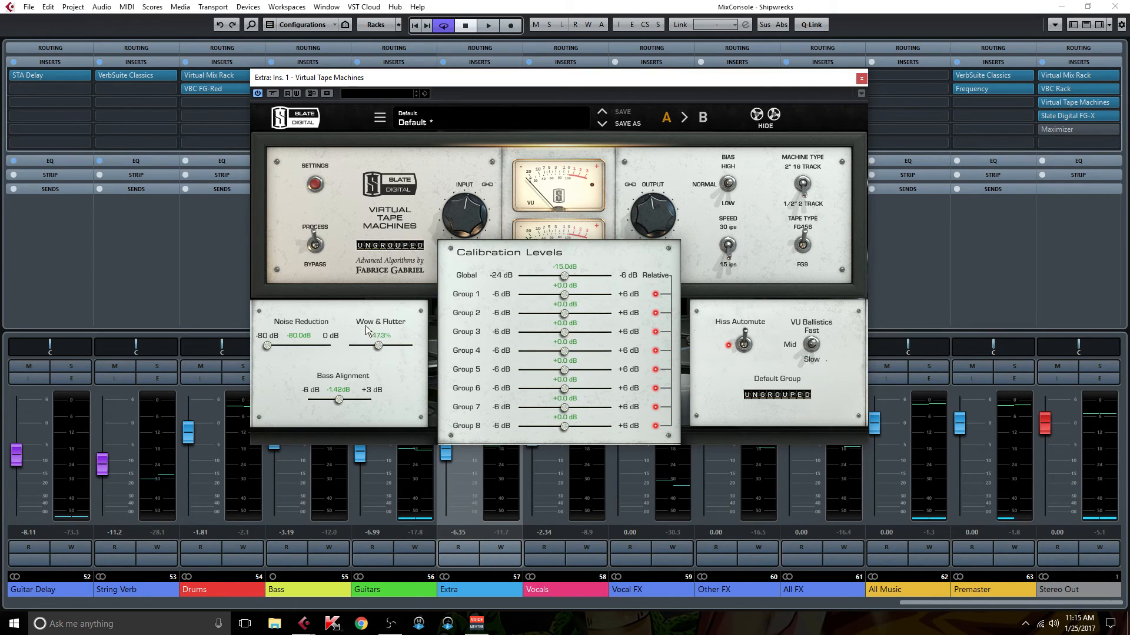
pyautogui.click(315, 184)
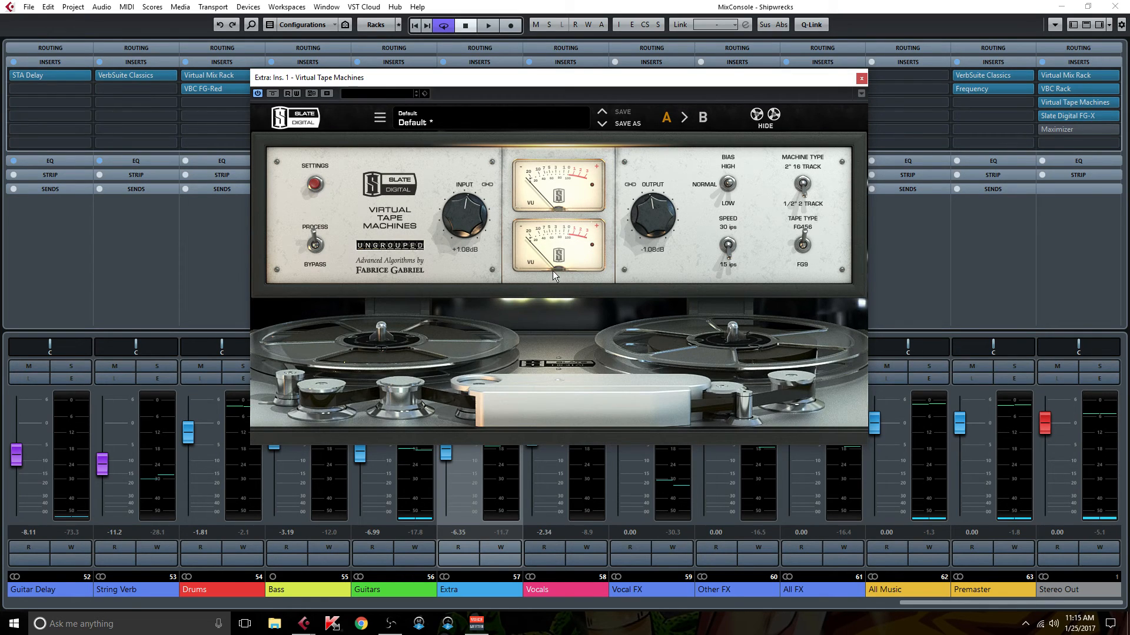
pyautogui.click(860, 79)
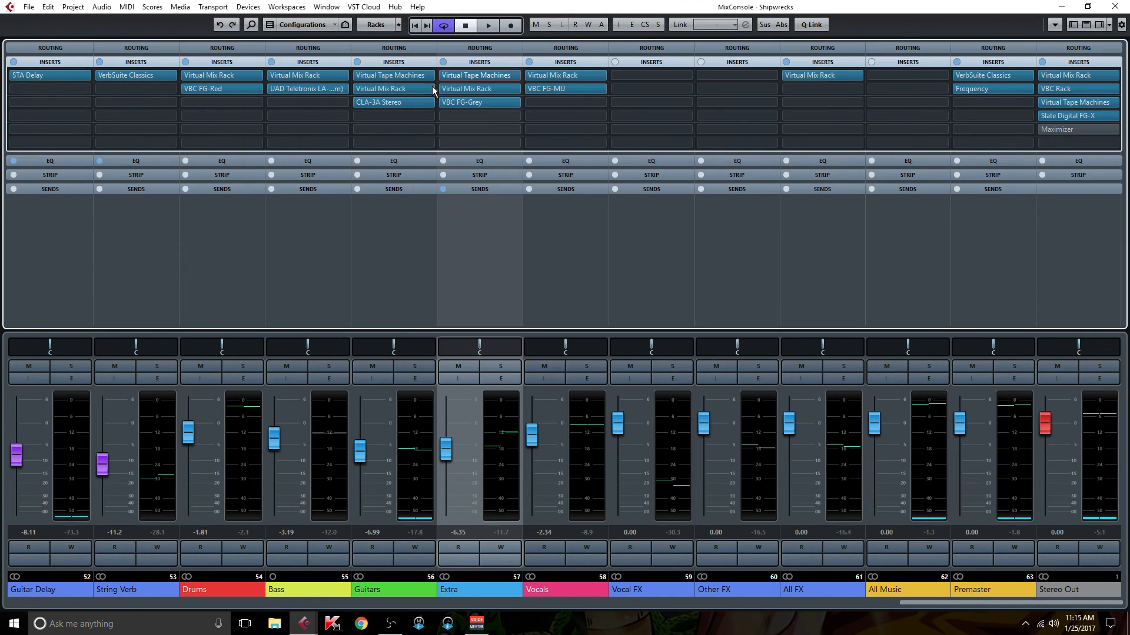
# Inspect the FG-76, Virtual Channel, Custom Series Equalizer and AirEQ modules in the Extra group's Virtual Mix Rack.
pyautogui.doubleClick(485, 89)
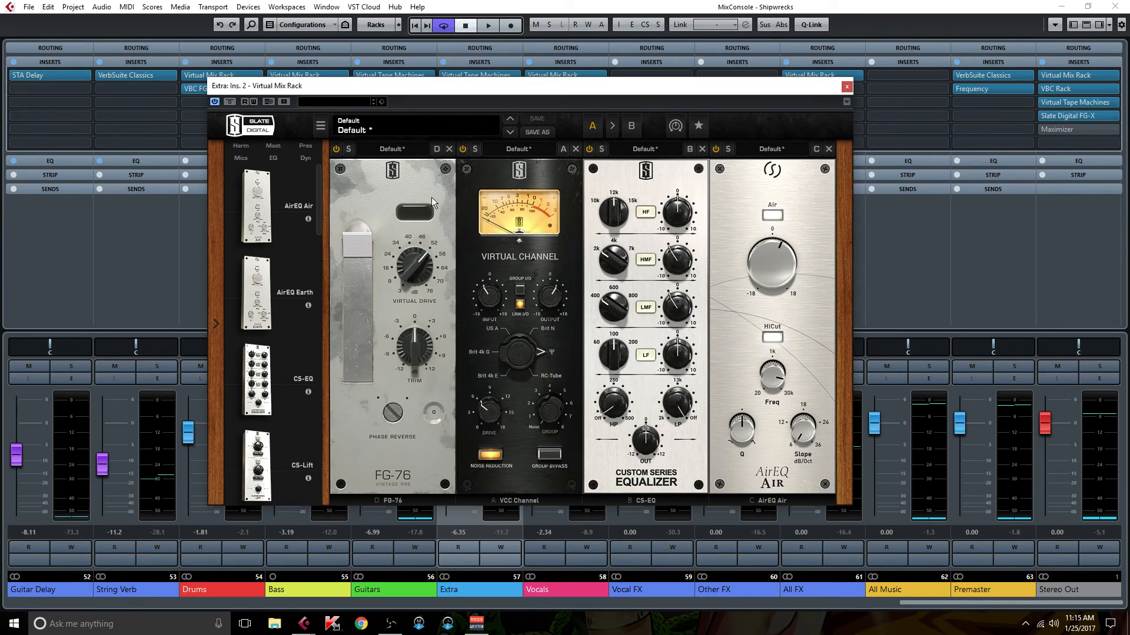
pyautogui.moveTo(421, 266)
pyautogui.moveTo(613, 407)
pyautogui.moveTo(774, 256)
pyautogui.moveTo(773, 376)
pyautogui.click(847, 87)
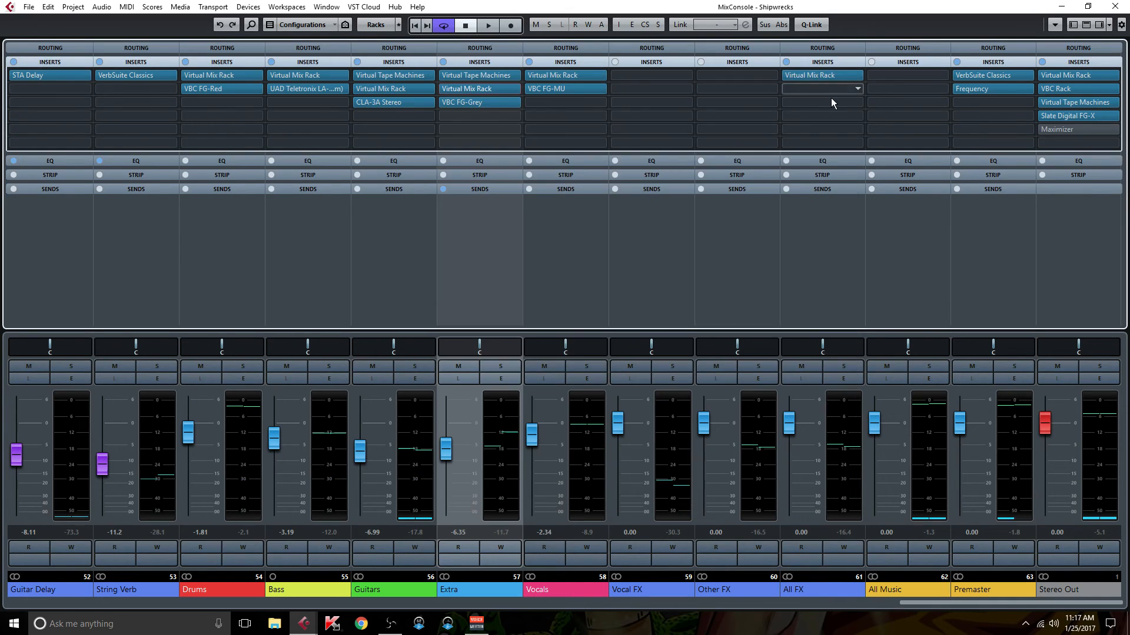
# Inspect the high-pass filter and make-up gain settings of the VBC FG-Grey compressor on the Extra group.
pyautogui.click(481, 102)
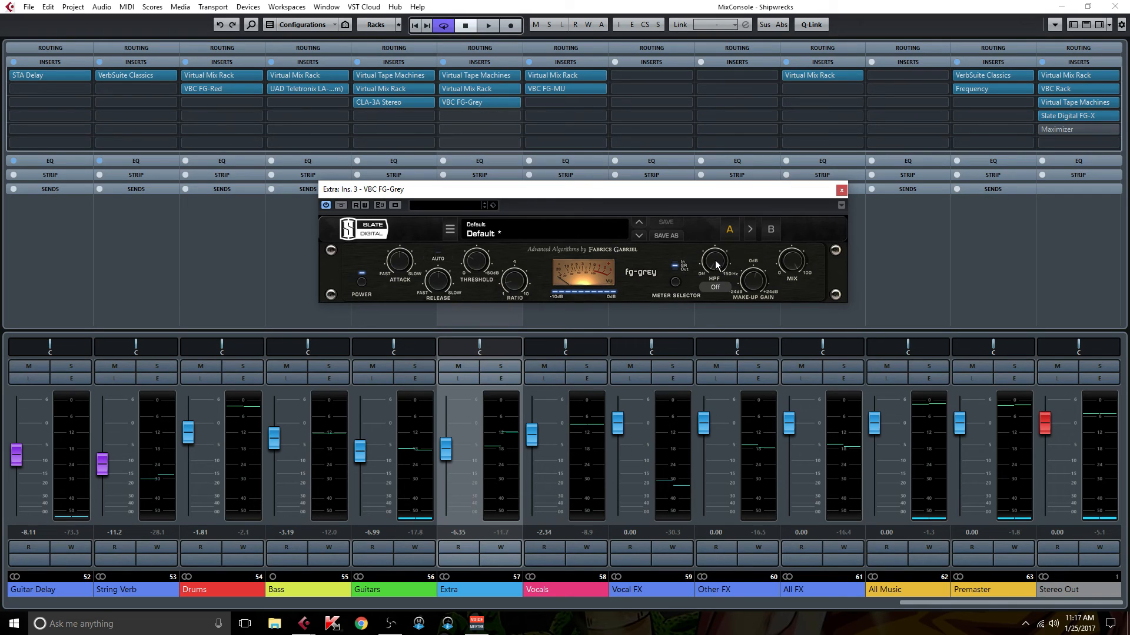
pyautogui.moveTo(752, 282)
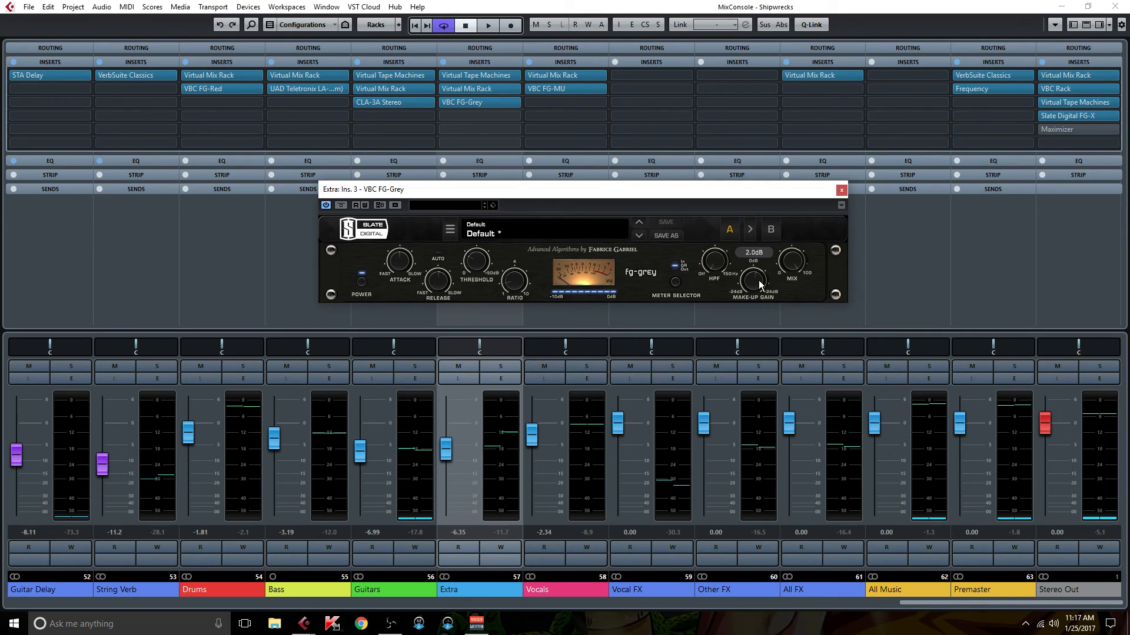
pyautogui.click(842, 190)
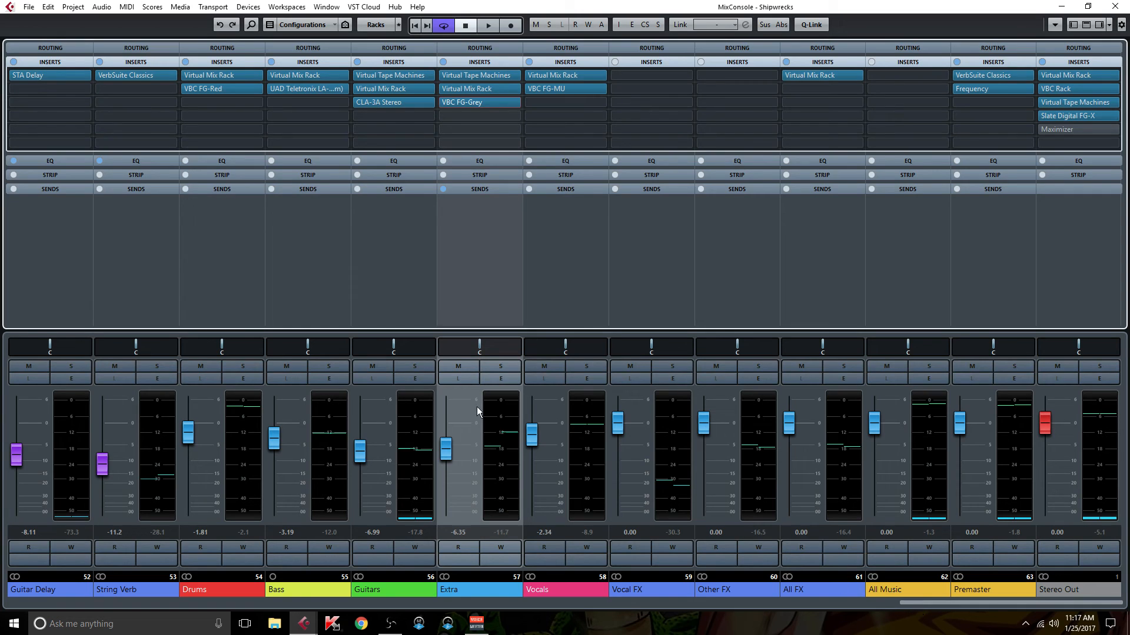
# Show the Extra group's send to String Verb and review the VerbSuite Classics settings on that reverb channel.
pyautogui.click(479, 189)
pyautogui.moveTo(918, 606); pyautogui.dragTo(890, 611)
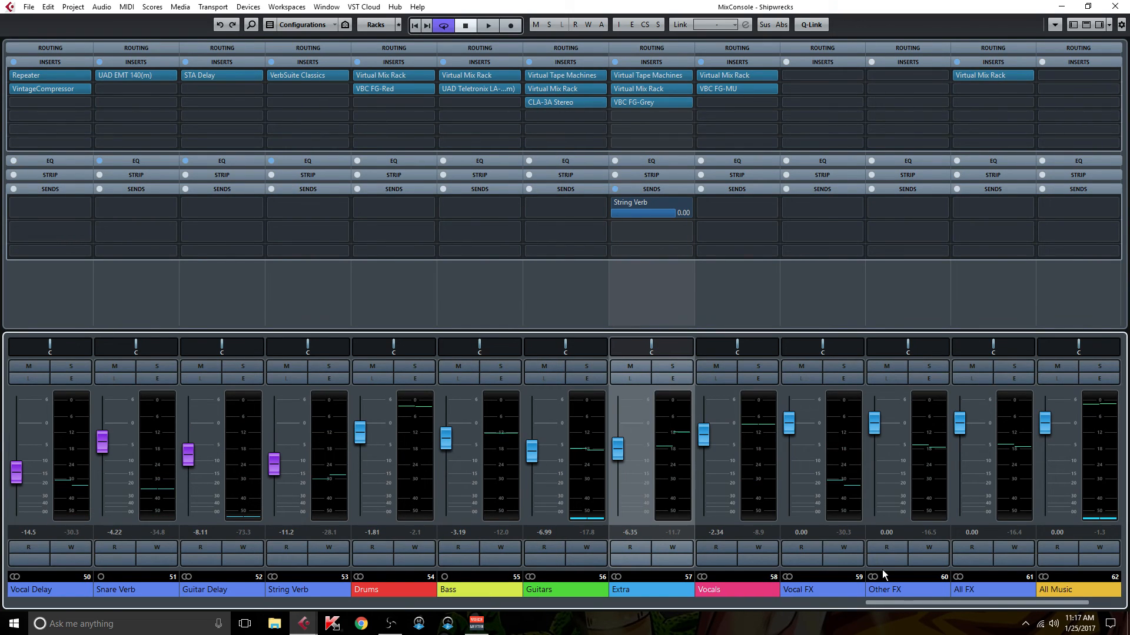
pyautogui.click(310, 273)
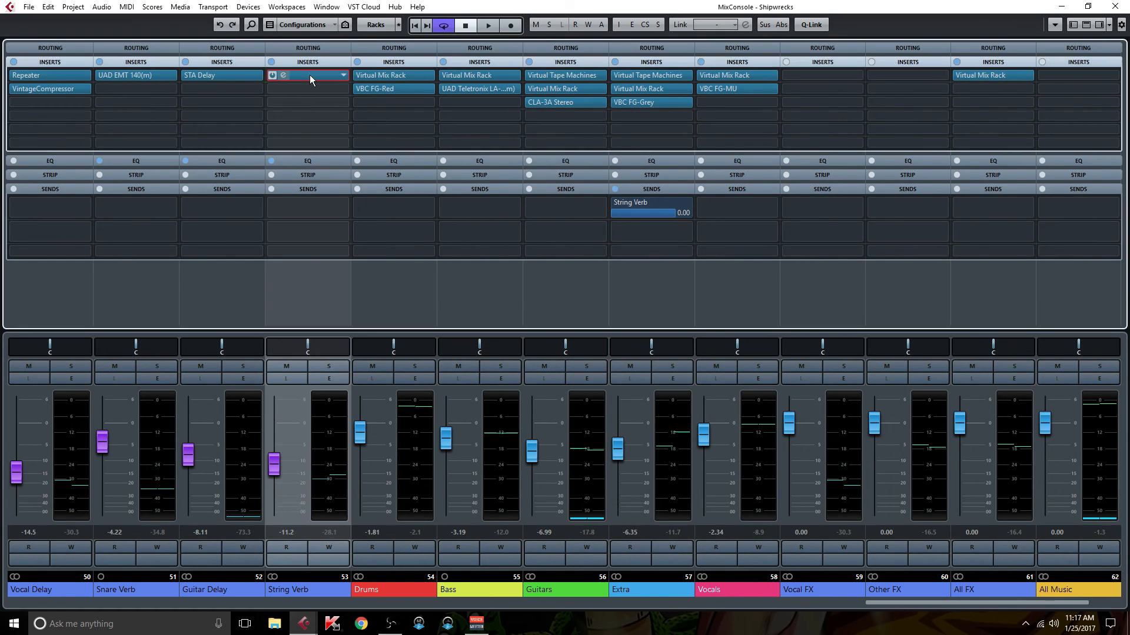
pyautogui.click(310, 75)
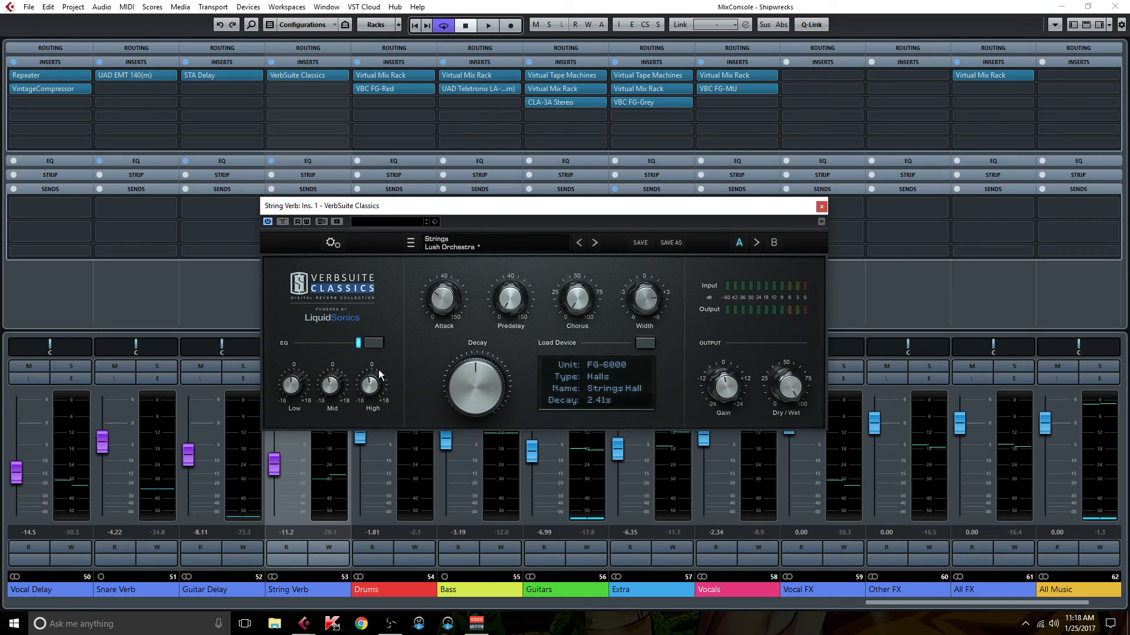
pyautogui.click(821, 208)
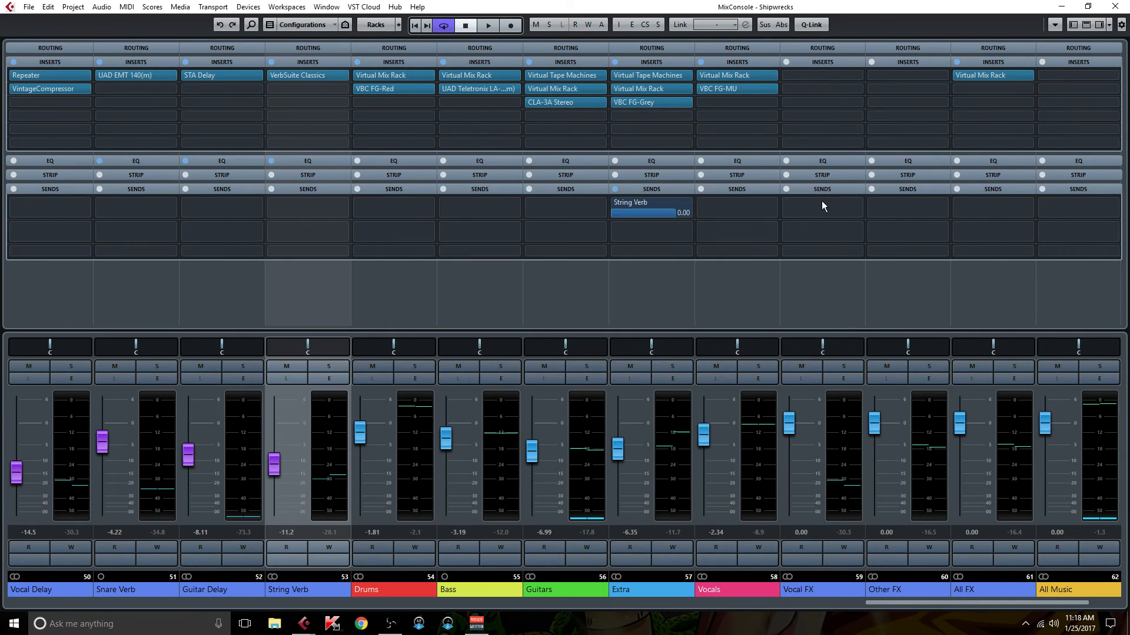
# Examine the String Verb channel's equalizer curve in its channel settings, then collapse the sends rack.
pyautogui.click(305, 161)
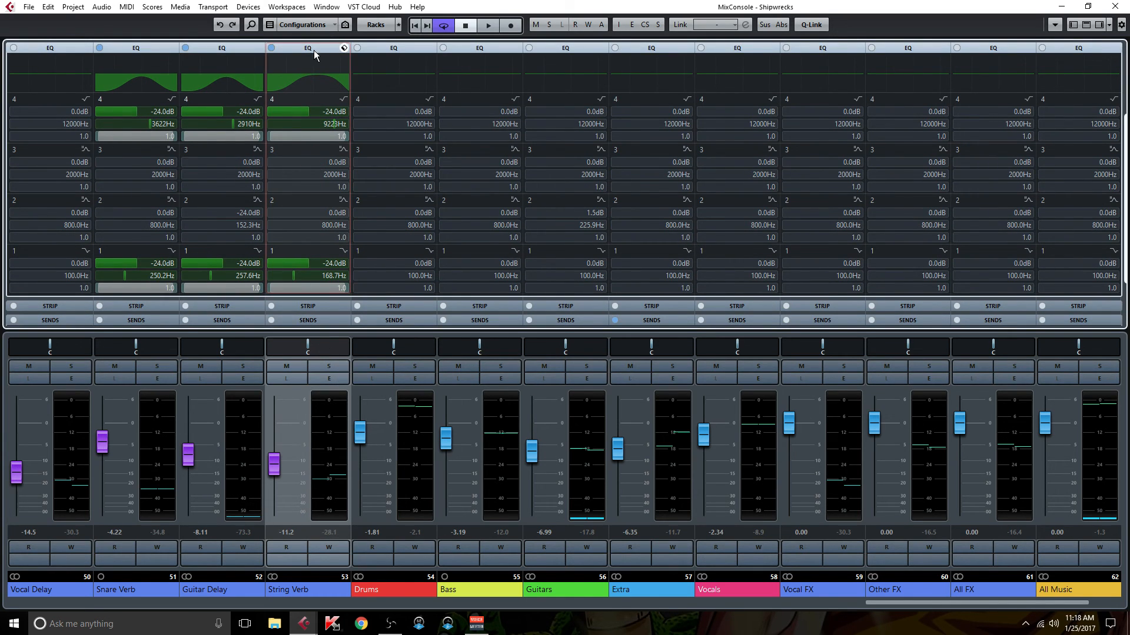
pyautogui.click(313, 48)
pyautogui.click(328, 381)
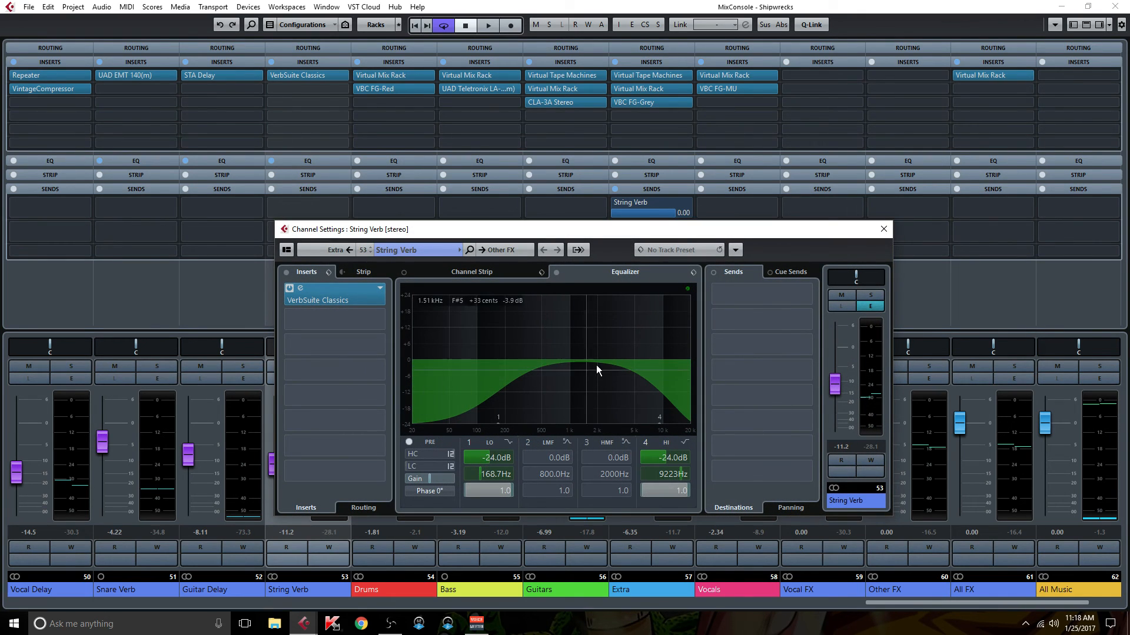
pyautogui.click(884, 229)
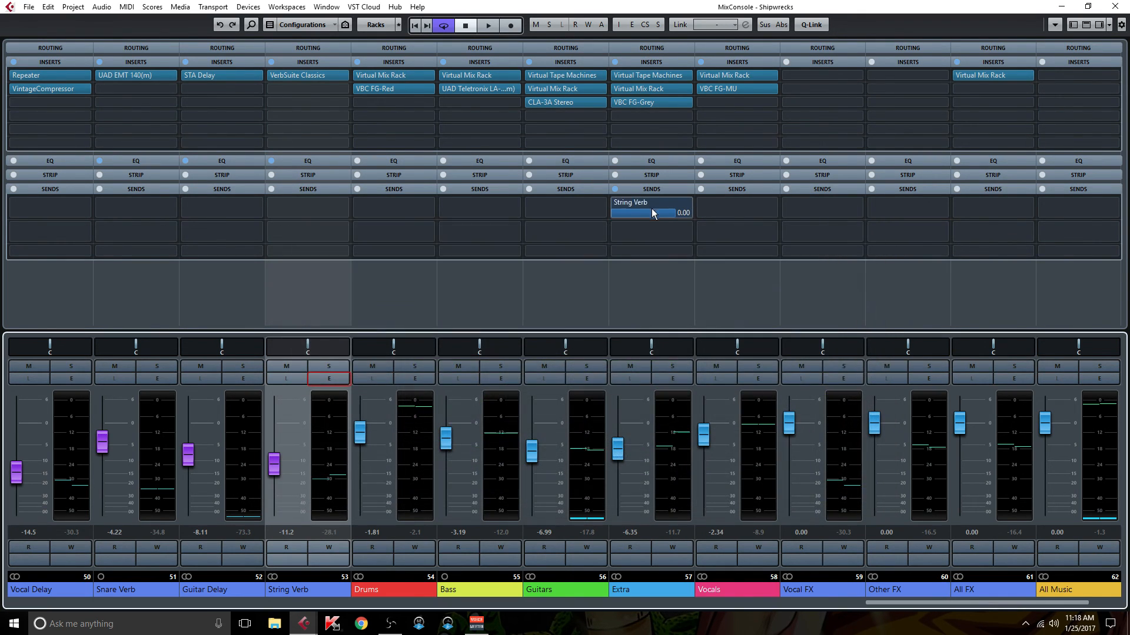
pyautogui.click(652, 189)
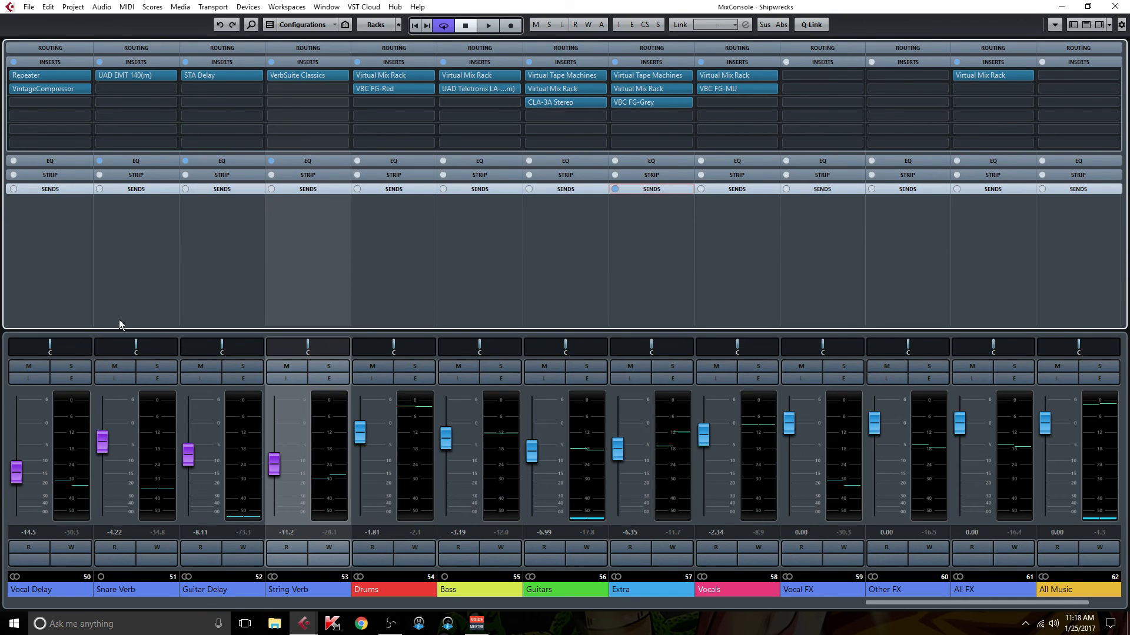
# Examine the 23 Synth channel's Virtual Mix Rack, checking the mid-band gains, both pass filters, and the FG-401 release and makeup.
pyautogui.moveTo(888, 602); pyautogui.dragTo(685, 603)
pyautogui.moveTo(599, 625); pyautogui.dragTo(422, 609)
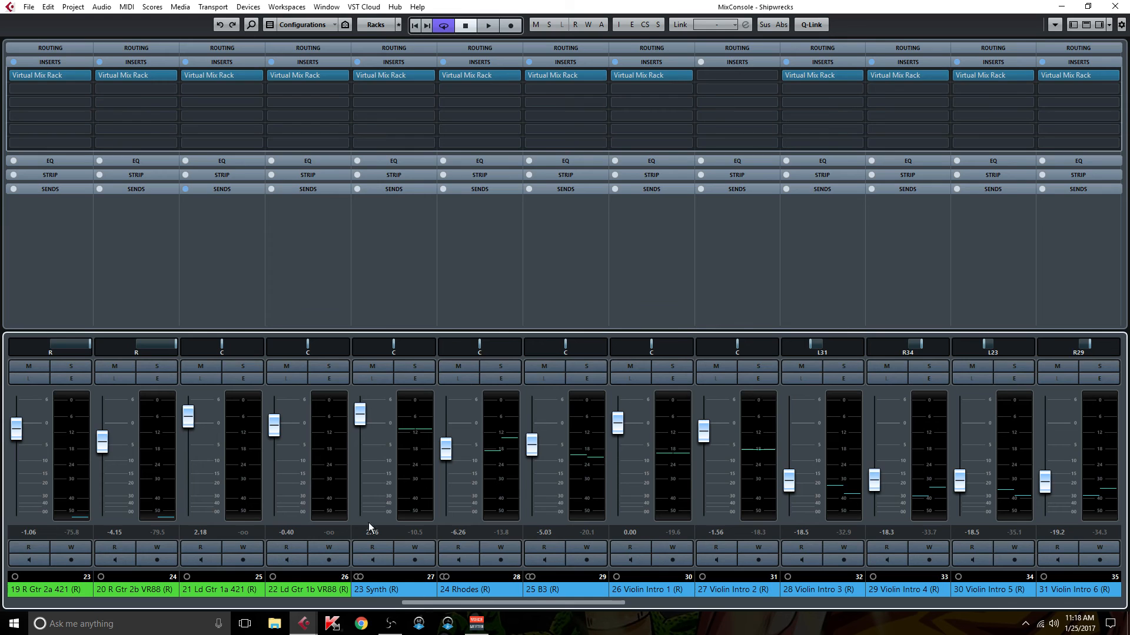
pyautogui.click(387, 243)
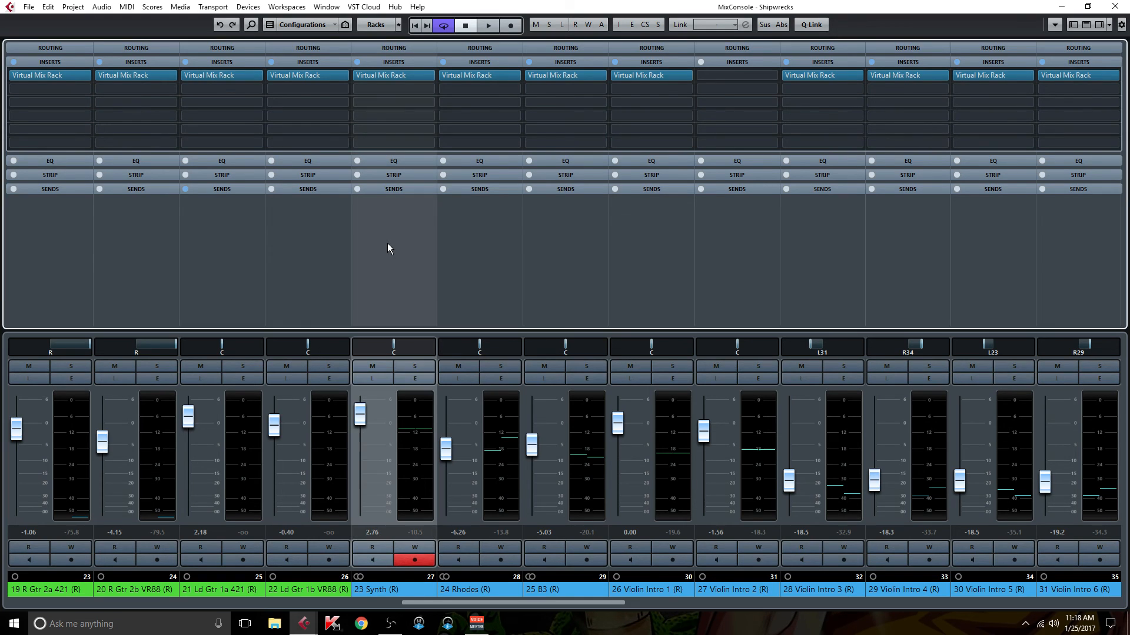
pyautogui.click(402, 77)
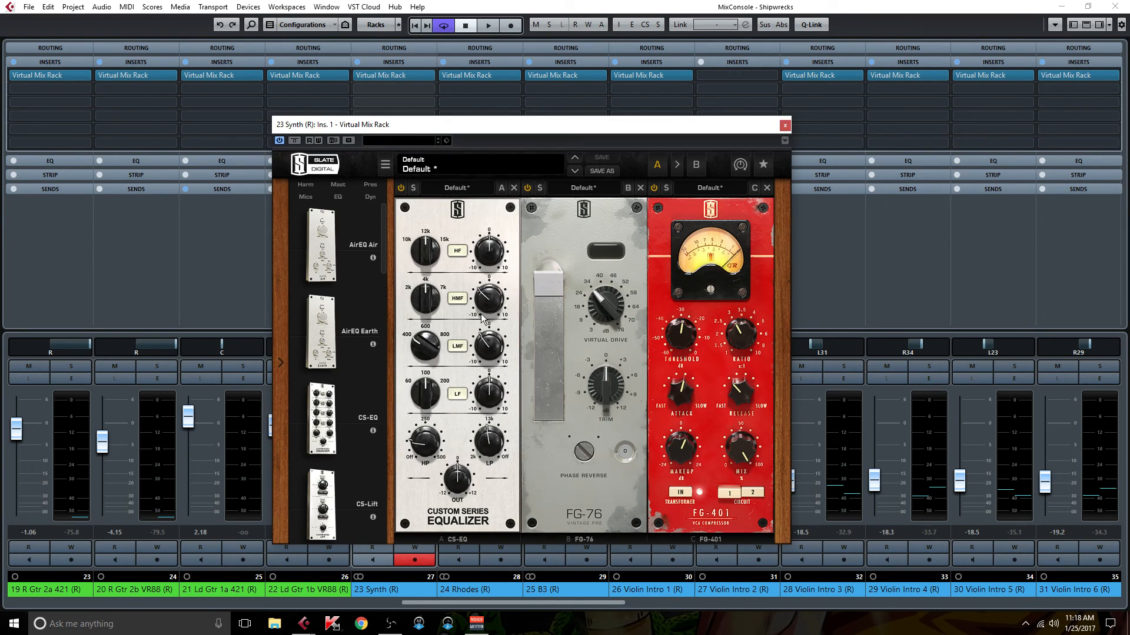
pyautogui.moveTo(490, 296)
pyautogui.moveTo(487, 349)
pyautogui.moveTo(425, 452)
pyautogui.moveTo(489, 443)
pyautogui.moveTo(750, 388)
pyautogui.moveTo(688, 447)
pyautogui.click(785, 125)
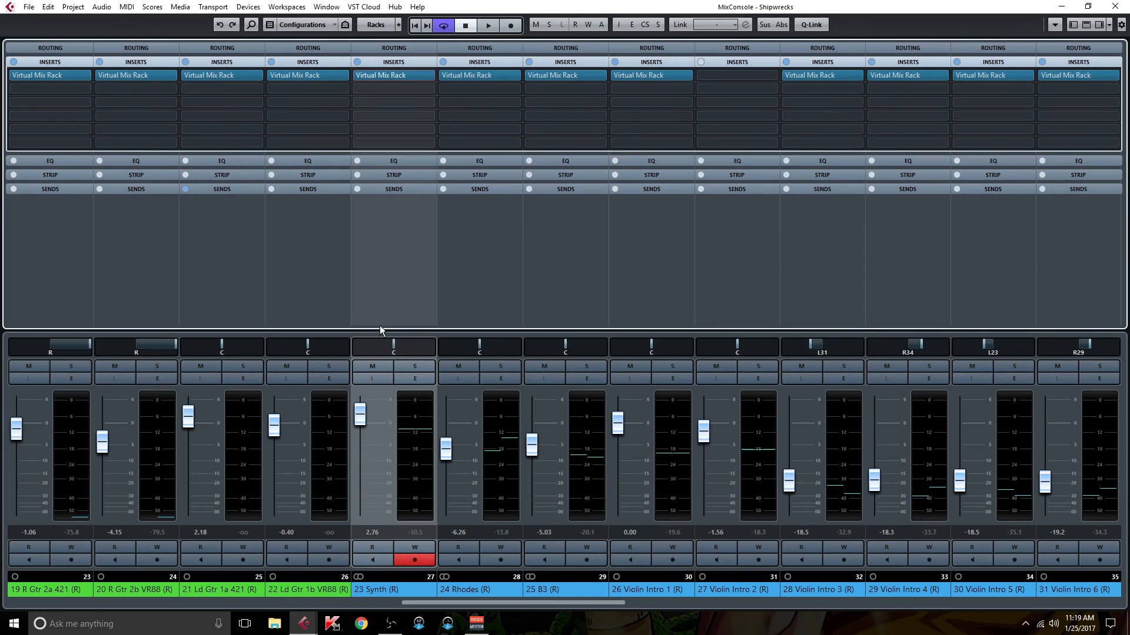
# Examine the Custom Series Equalizer on the 24 Rhodes channel, checking the pass filters, low-mid, high-mid and high-frequency settings.
pyautogui.click(490, 75)
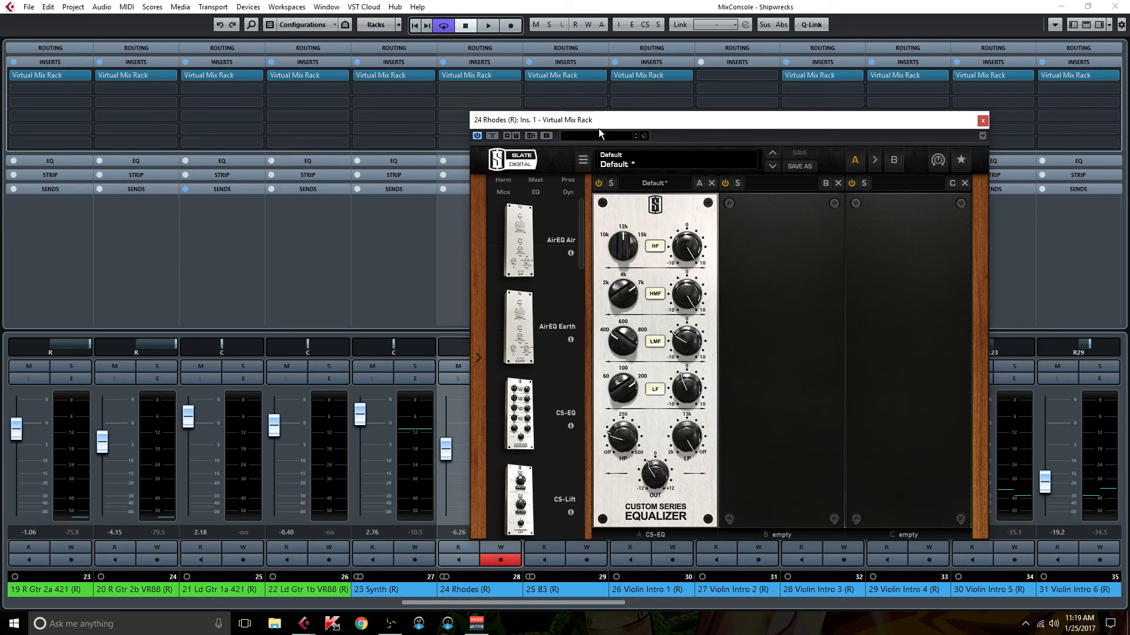
pyautogui.moveTo(695, 256)
pyautogui.moveTo(628, 442)
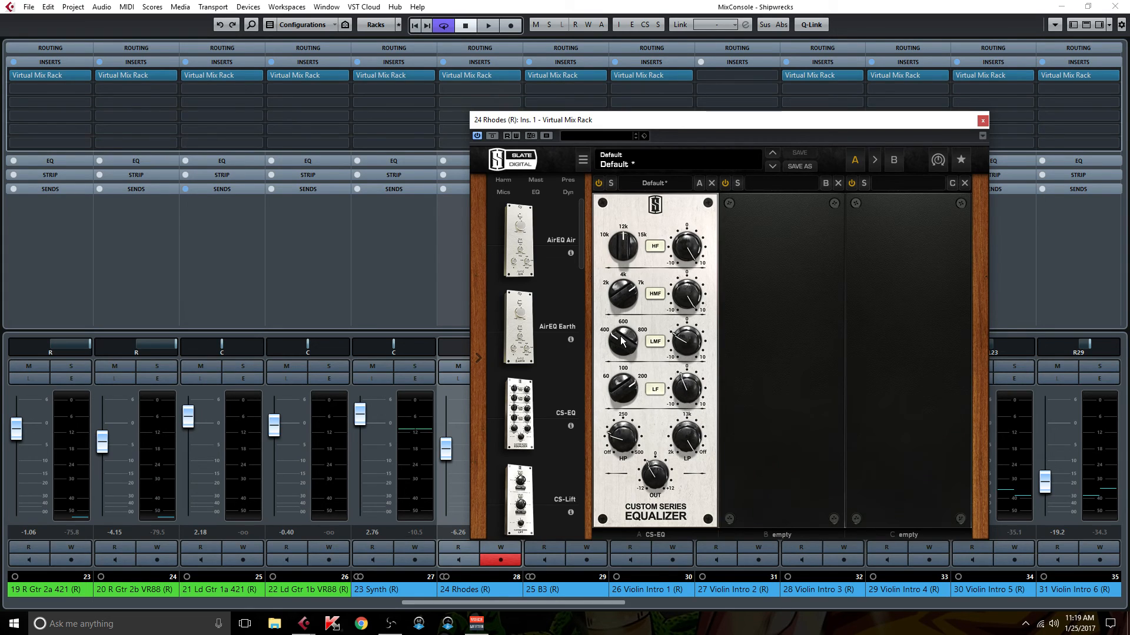
pyautogui.moveTo(631, 294)
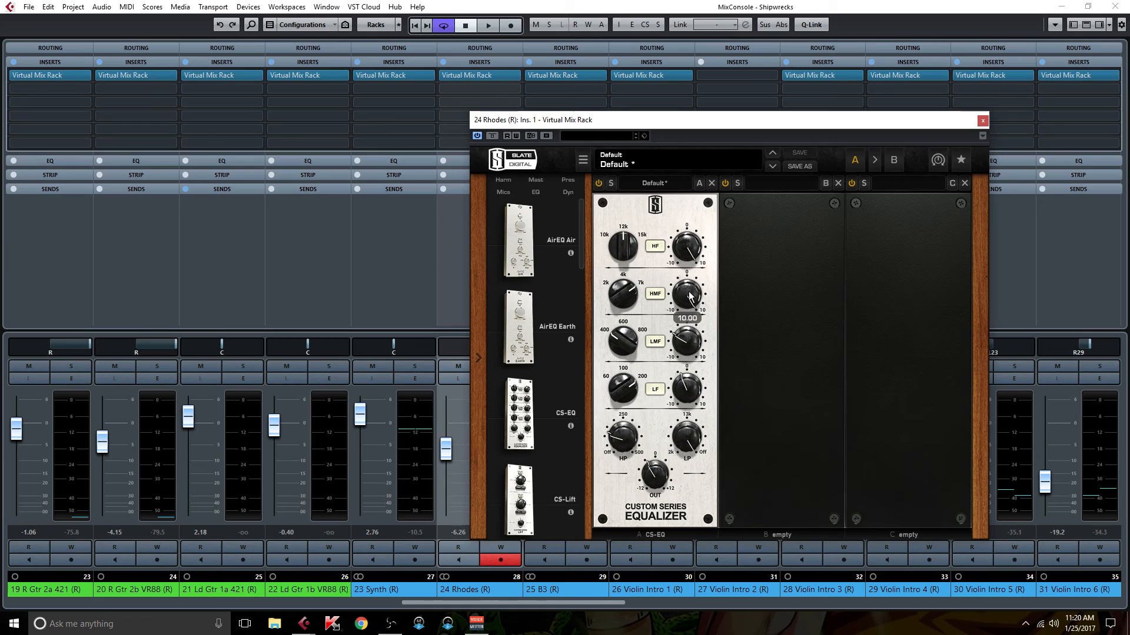
pyautogui.moveTo(686, 247)
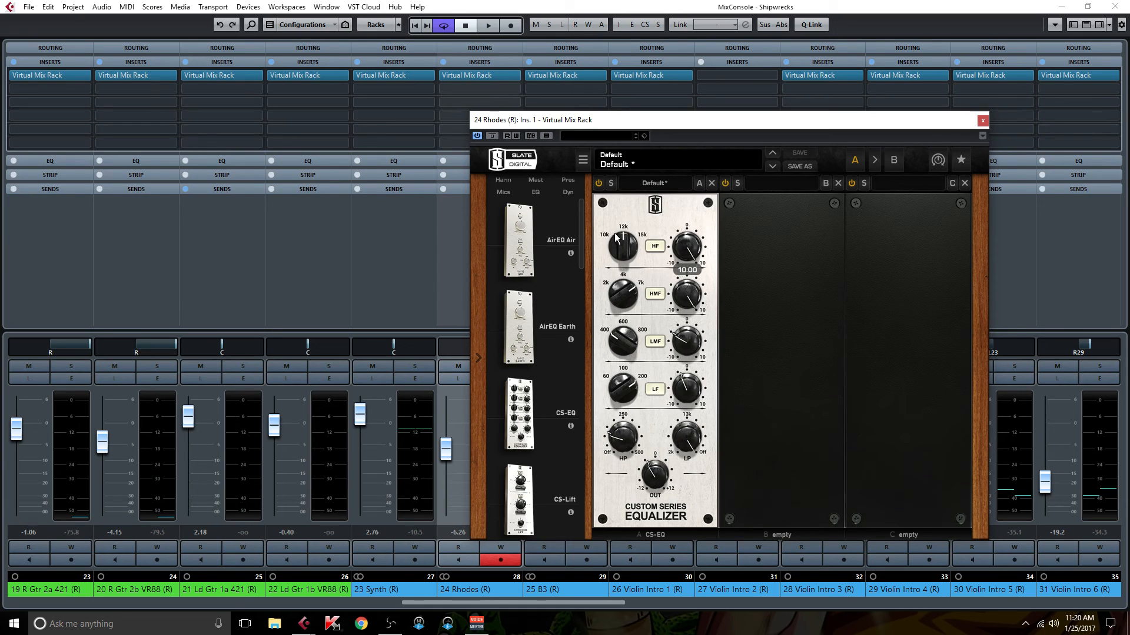
pyautogui.click(982, 121)
# Review the FG-73, FG-116 and Custom Series Equalizer settings on the 25 B3 channel, including the equalizer's high-pass filter.
pyautogui.click(562, 242)
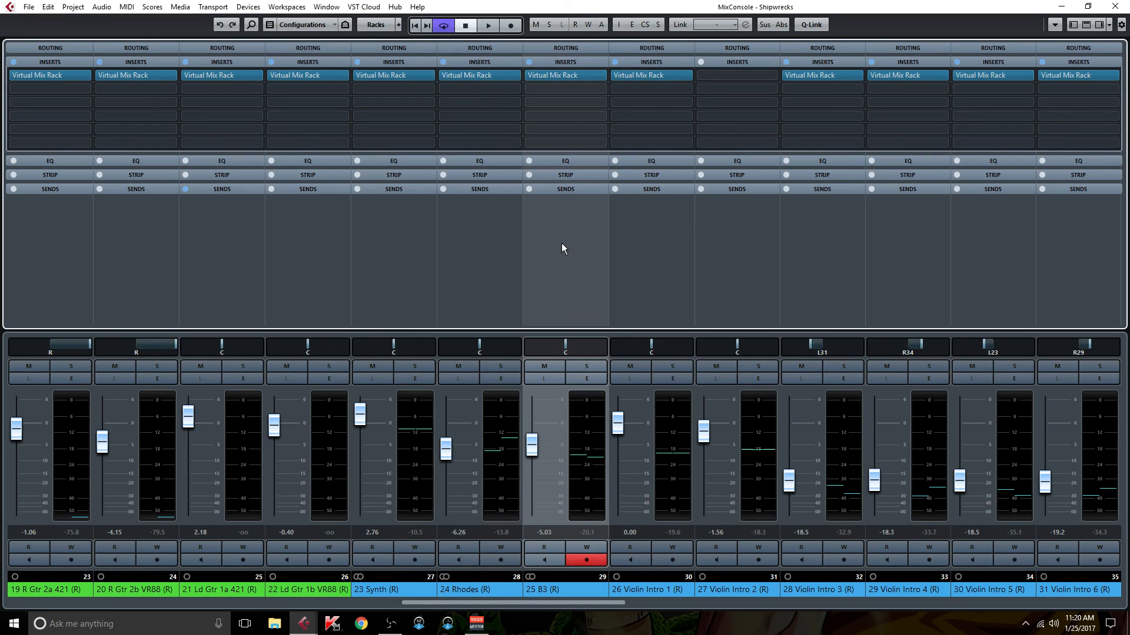
pyautogui.click(569, 79)
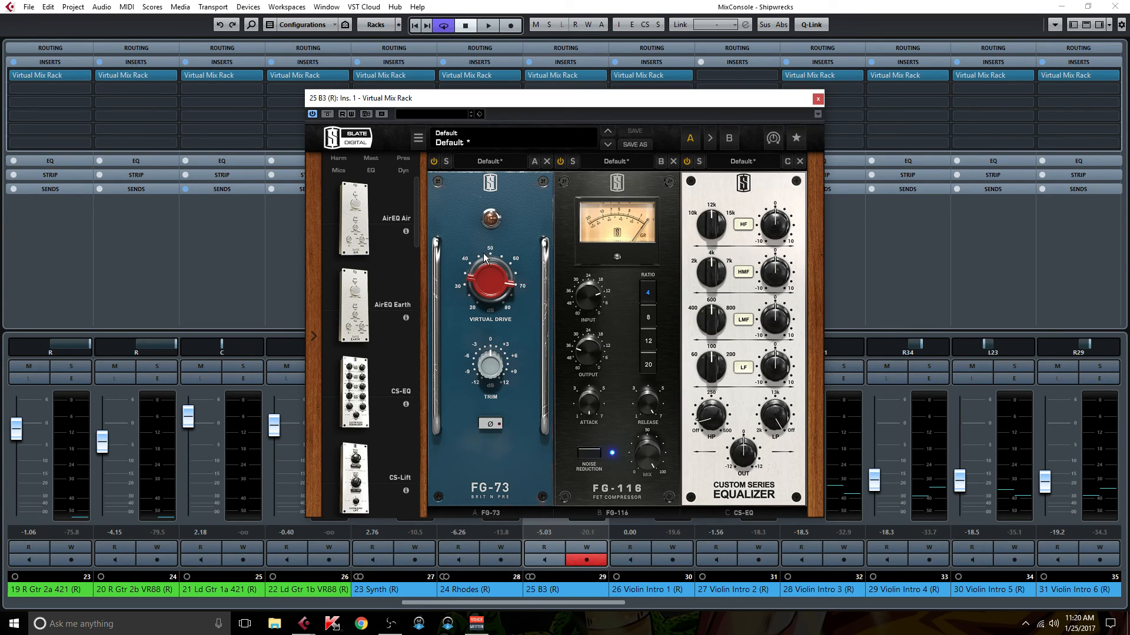
pyautogui.moveTo(712, 416)
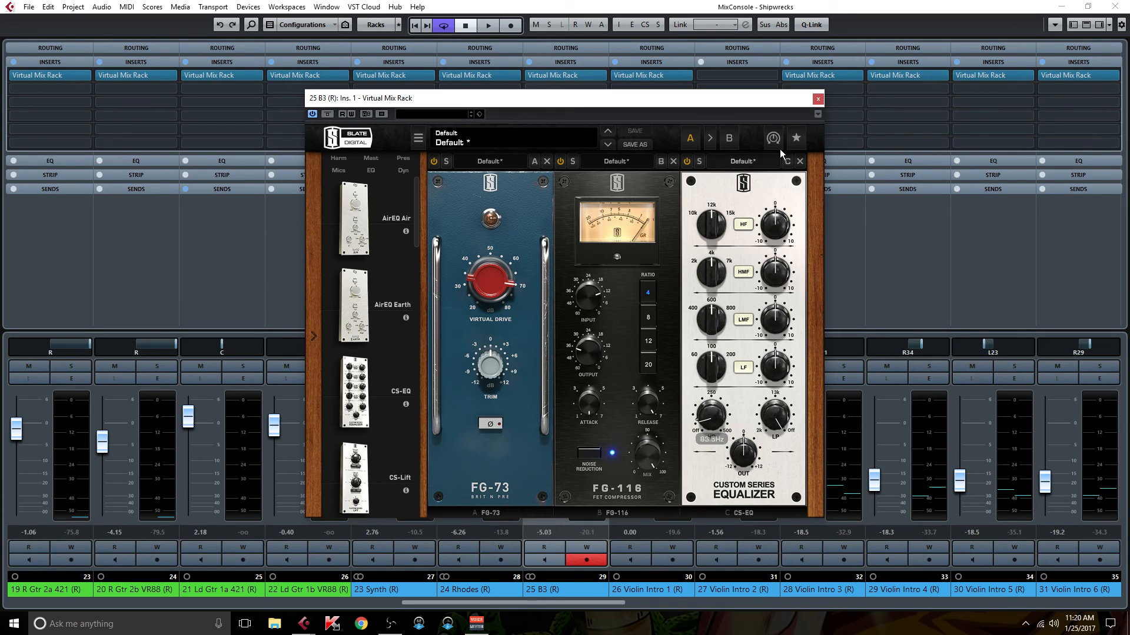
pyautogui.click(818, 98)
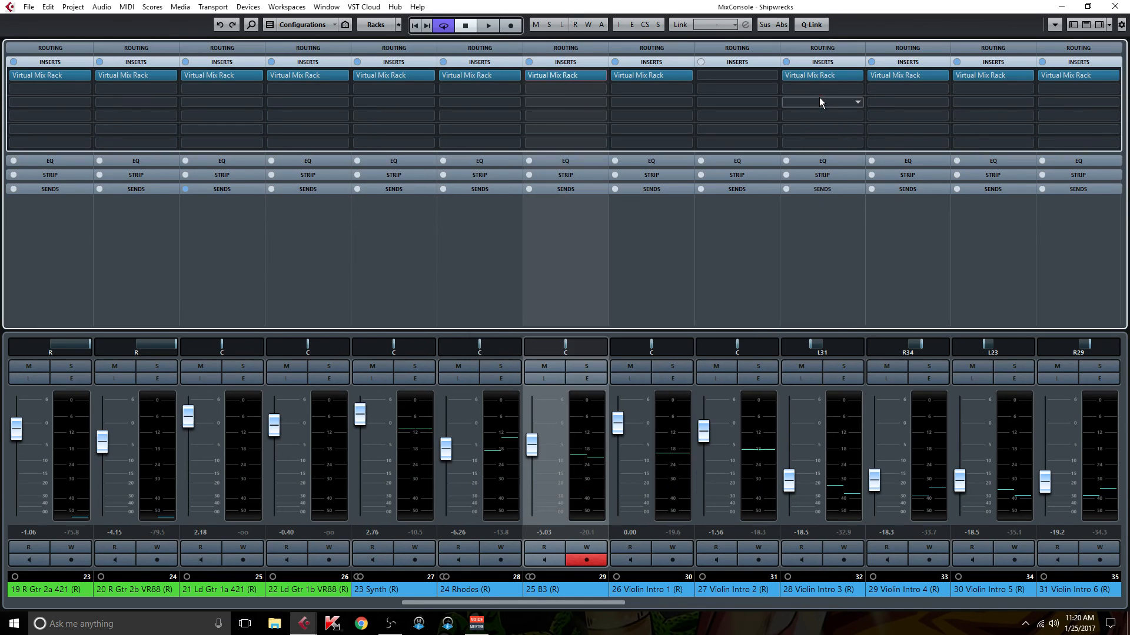
# Review the FG-76, Custom Series Equalizer and AirEQ Air modules in the 26 Violin Intro 1 channel's Virtual Mix Rack.
pyautogui.click(662, 297)
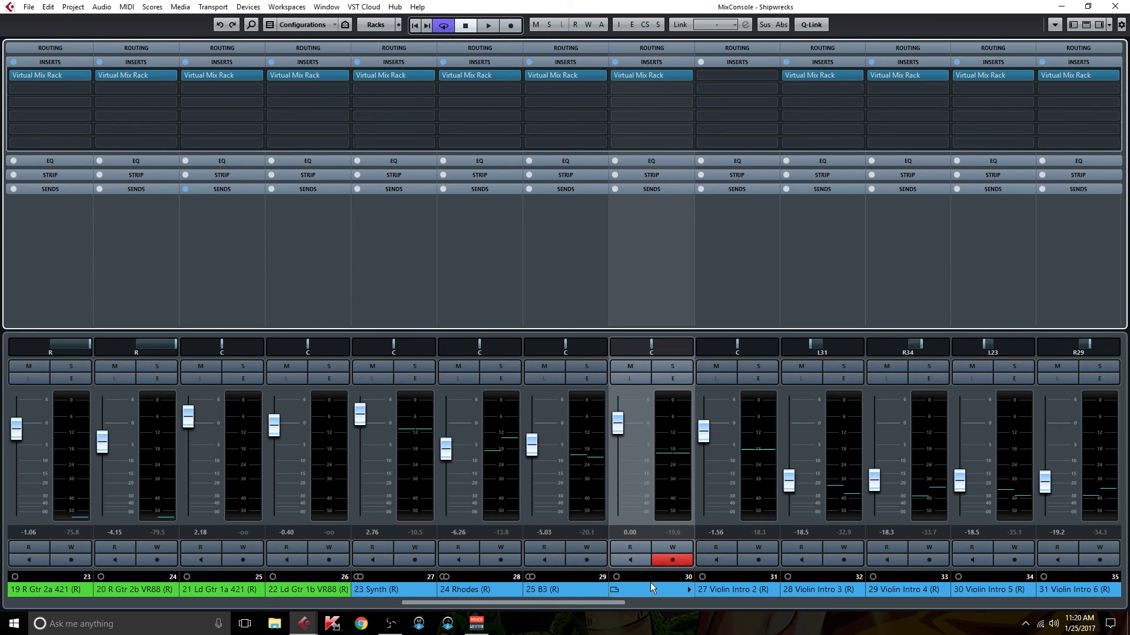
pyautogui.click(649, 76)
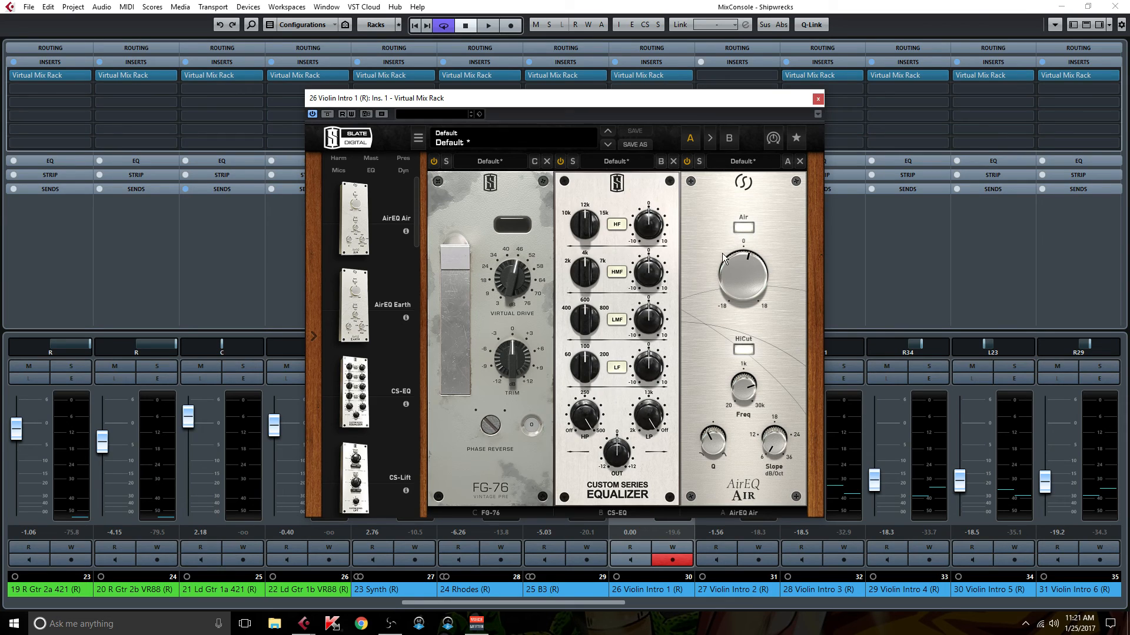
pyautogui.click(818, 98)
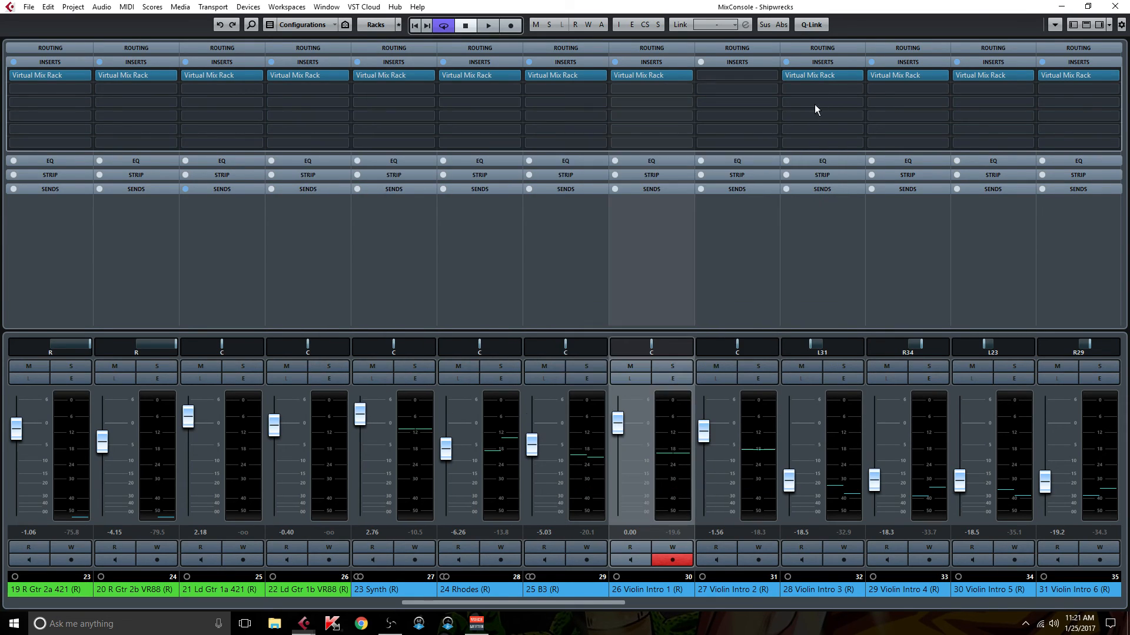
# Show the 28 Violin Intro 3 channel's Virtual Mix Rack and browse its module library to the end.
pyautogui.moveTo(618, 604); pyautogui.dragTo(704, 603)
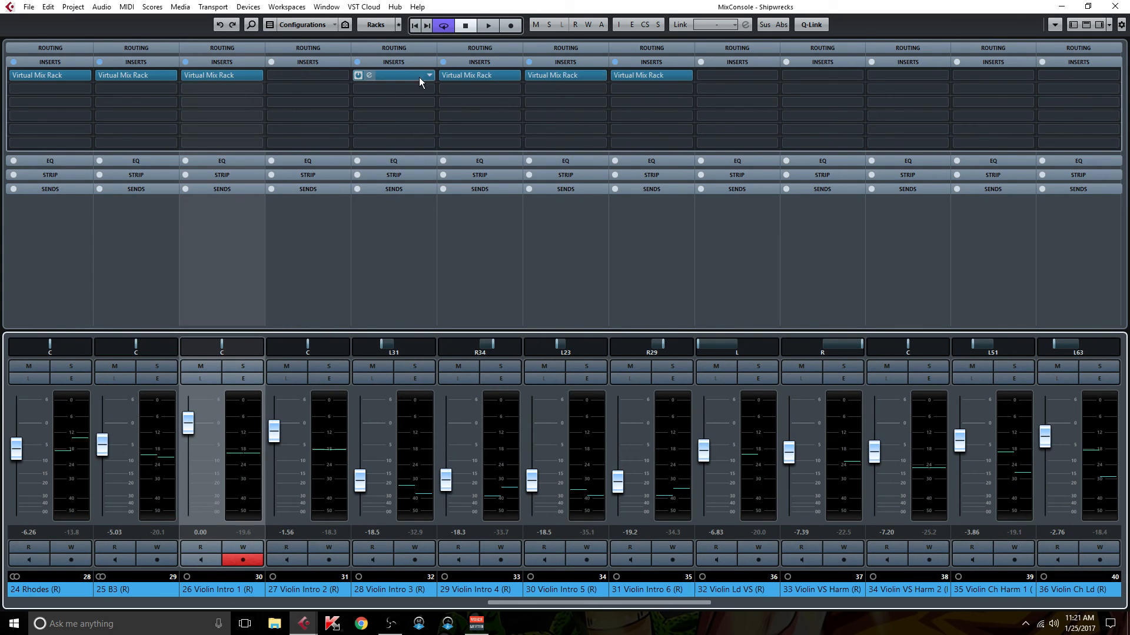
pyautogui.click(402, 75)
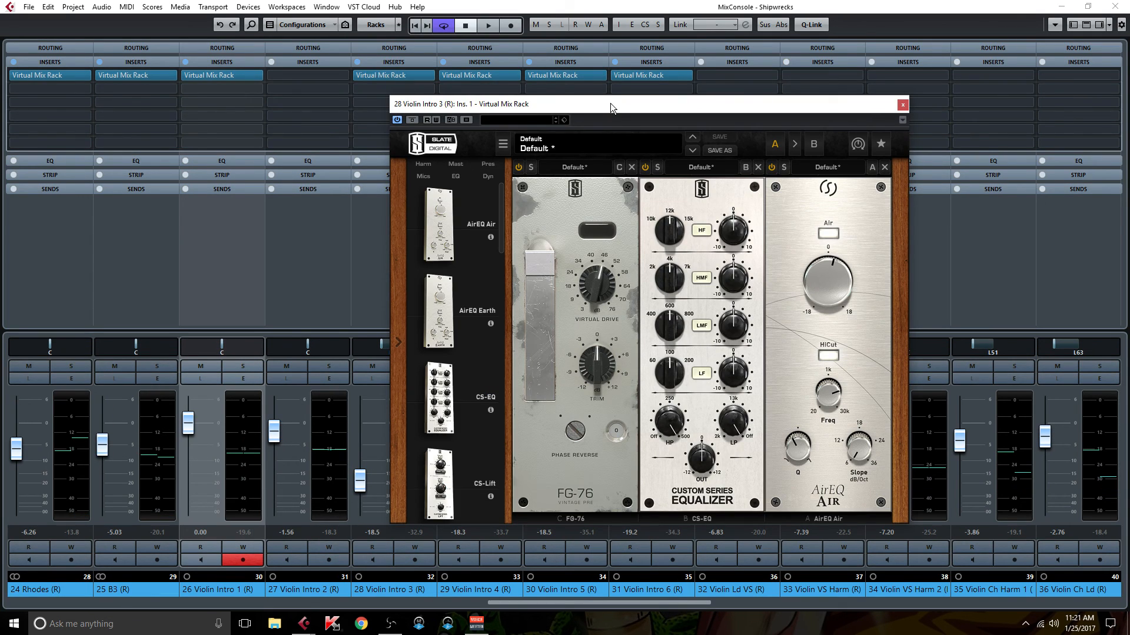
pyautogui.moveTo(610, 104); pyautogui.dragTo(513, 88)
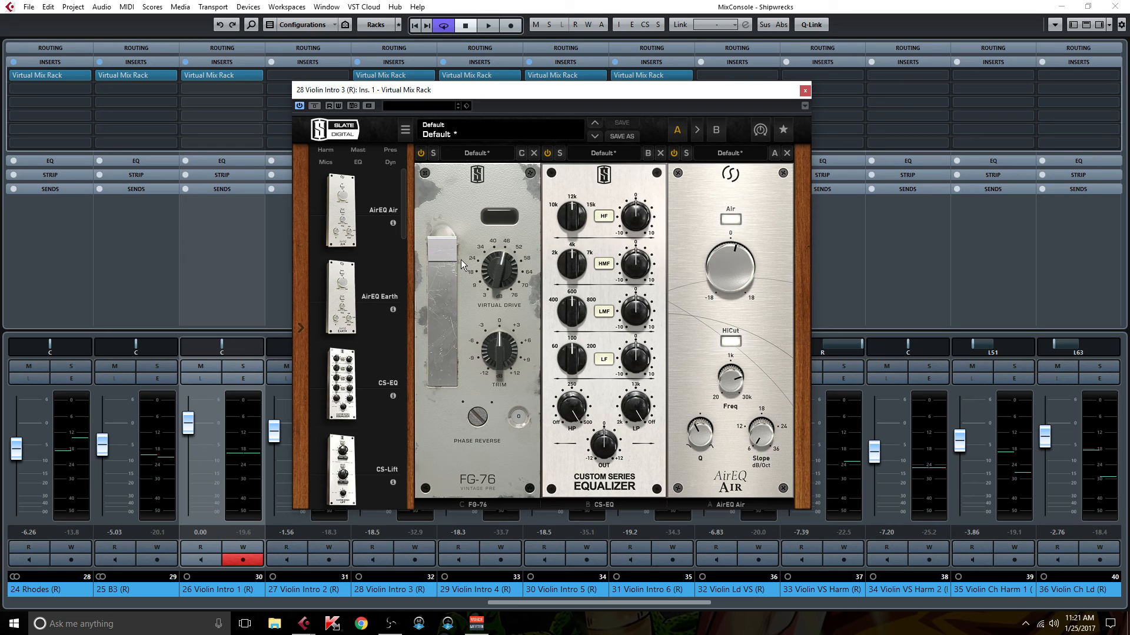
pyautogui.scroll(-10, 353, 400)
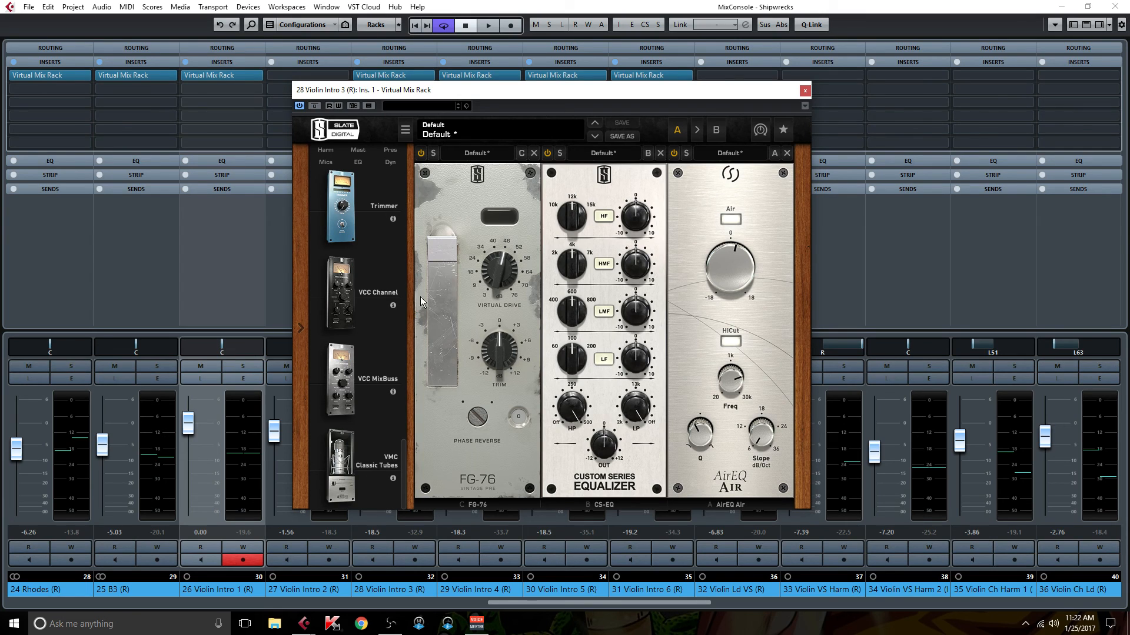
pyautogui.scroll(1, 286, 475)
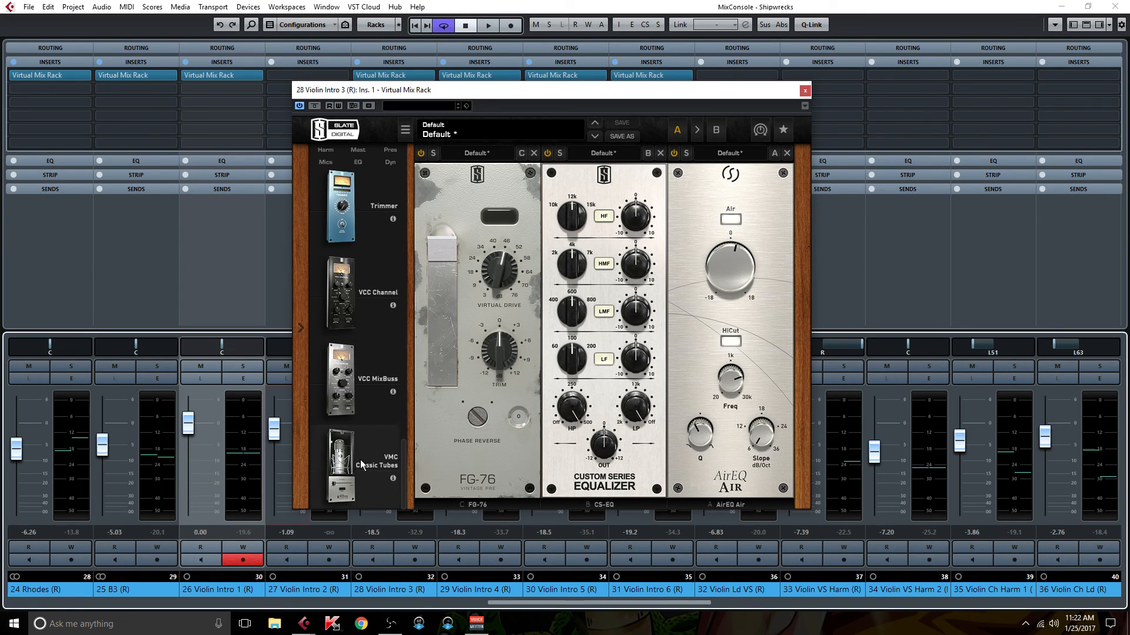
pyautogui.click(231, 297)
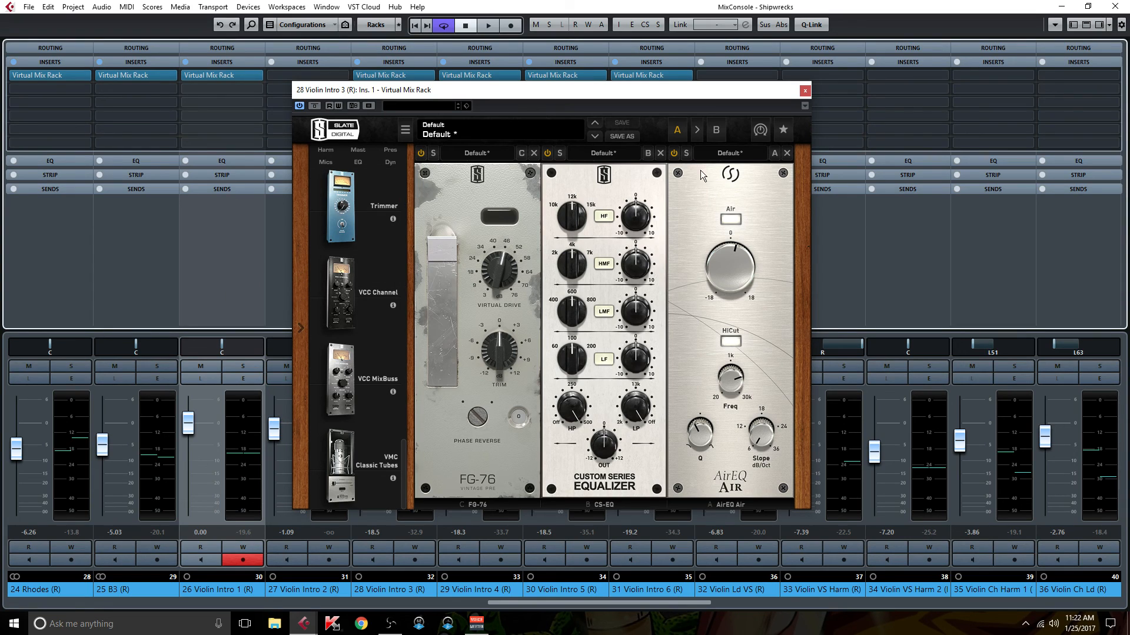
# Check the Custom Series Equalizer's high-pass and high-mid settings and the AirEQ Air module on 28 Violin Intro 3, then close the rack.
pyautogui.click(606, 403)
pyautogui.moveTo(574, 410)
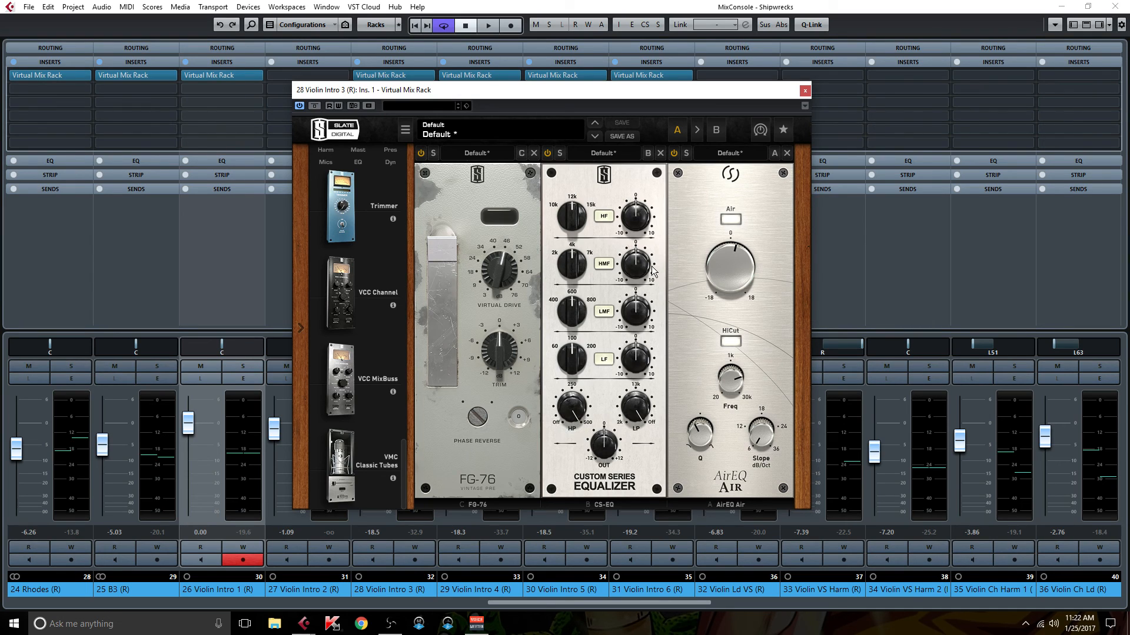
pyautogui.moveTo(653, 271)
pyautogui.moveTo(710, 273)
pyautogui.click(804, 90)
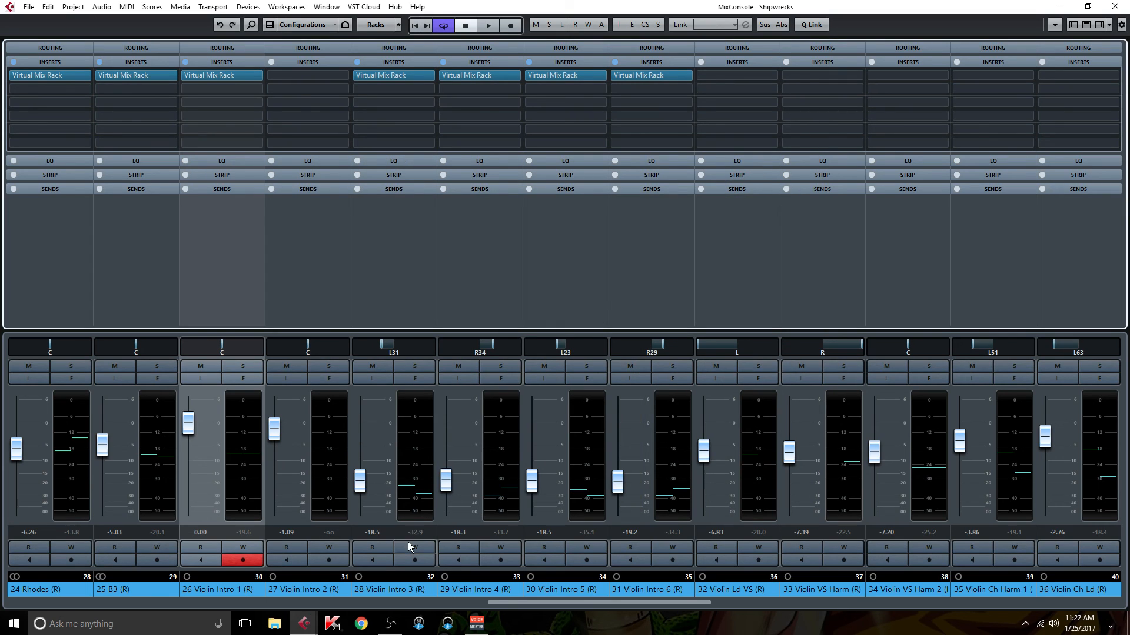
# Pan the 28 Violin Intro 3 channel to L33 and review the pan positions of the remaining violin channels.
pyautogui.scroll(-1, 387, 550)
pyautogui.scroll(-2, 386, 550)
pyautogui.scroll(6, 381, 549)
pyautogui.scroll(-1, 375, 552)
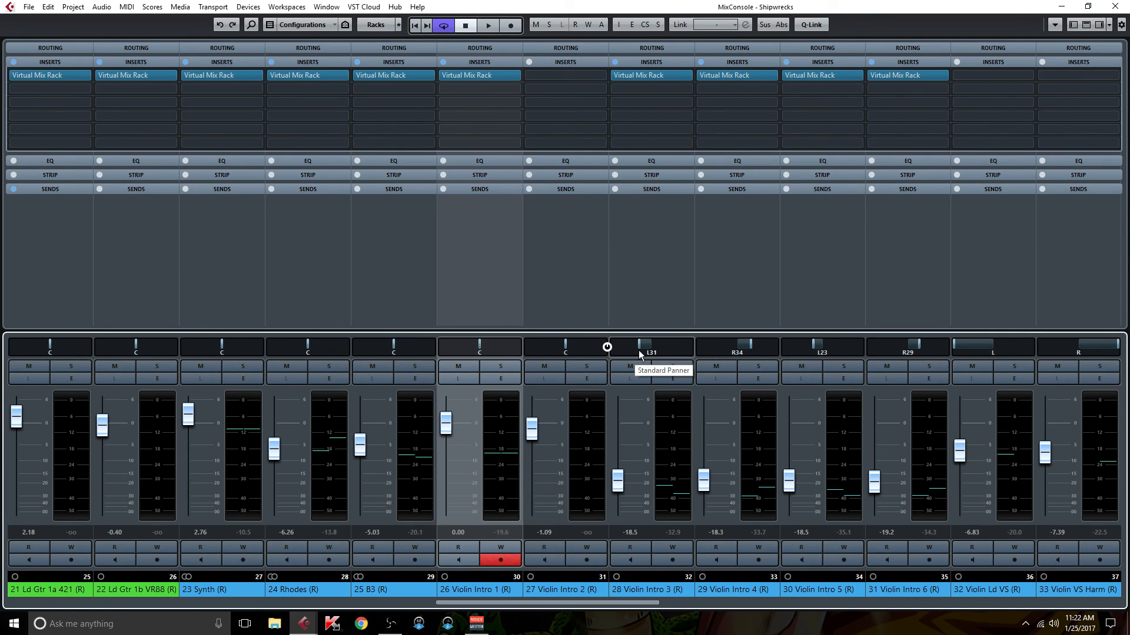
pyautogui.moveTo(659, 353); pyautogui.dragTo(644, 345)
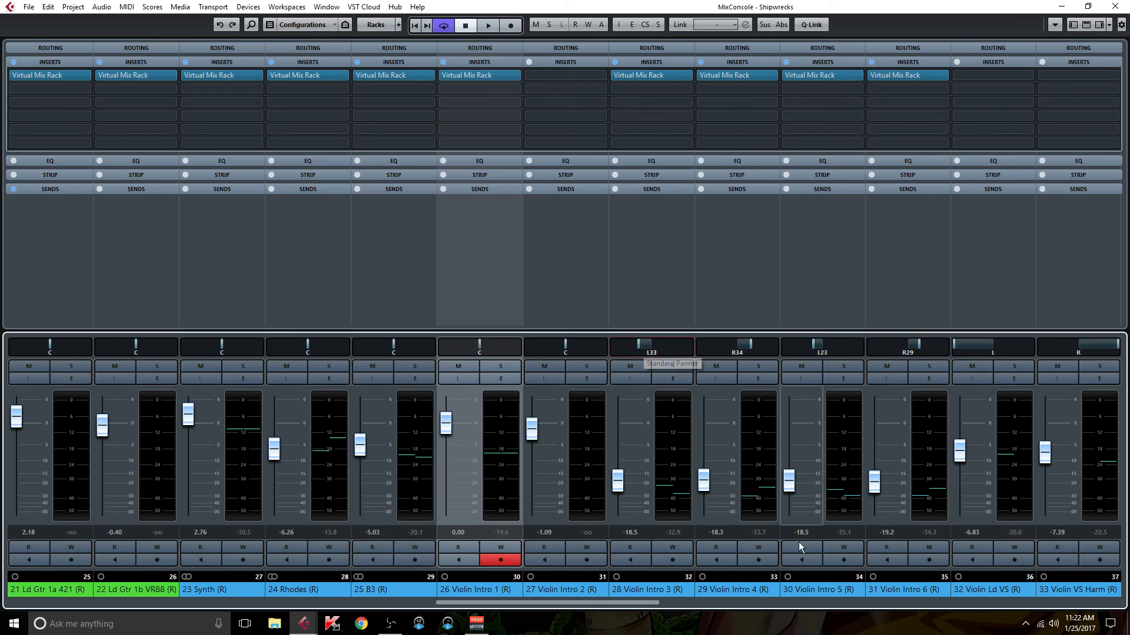
pyautogui.moveTo(619, 602); pyautogui.dragTo(698, 599)
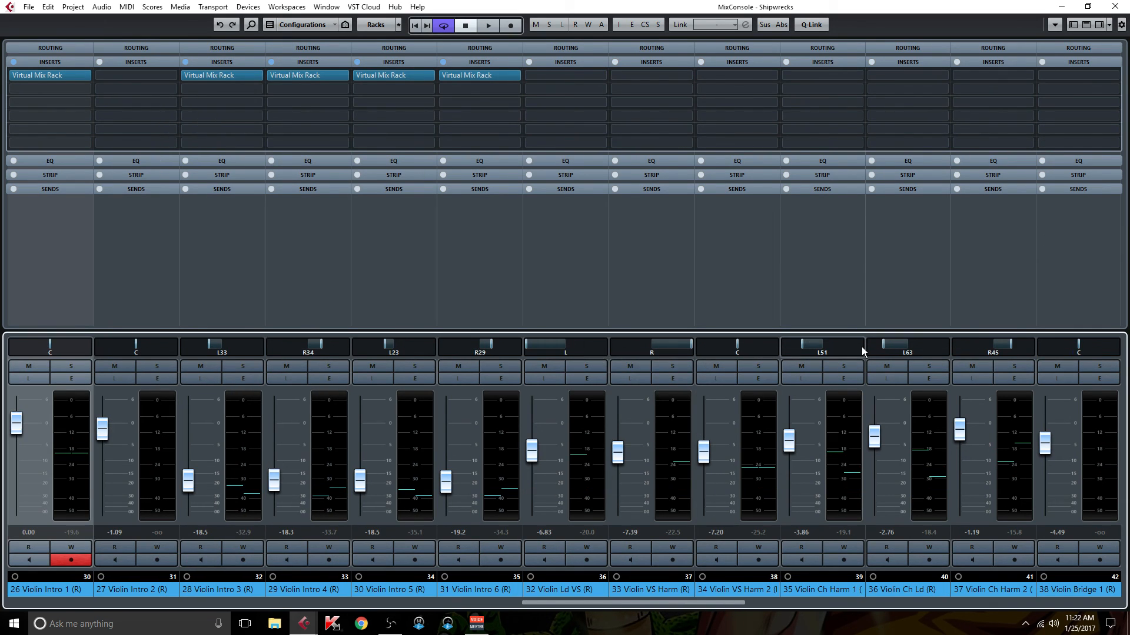
pyautogui.moveTo(596, 603); pyautogui.dragTo(564, 601)
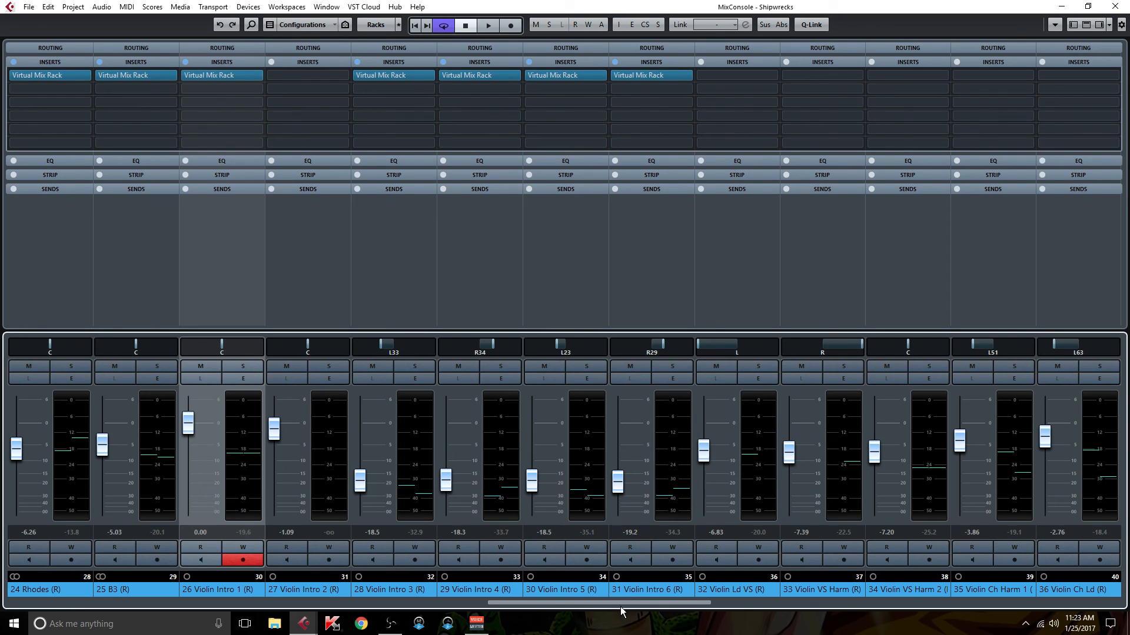
# Bypass and re-enable the Extra group's inserts, then solo the Extra group.
pyautogui.moveTo(600, 602); pyautogui.dragTo(952, 612)
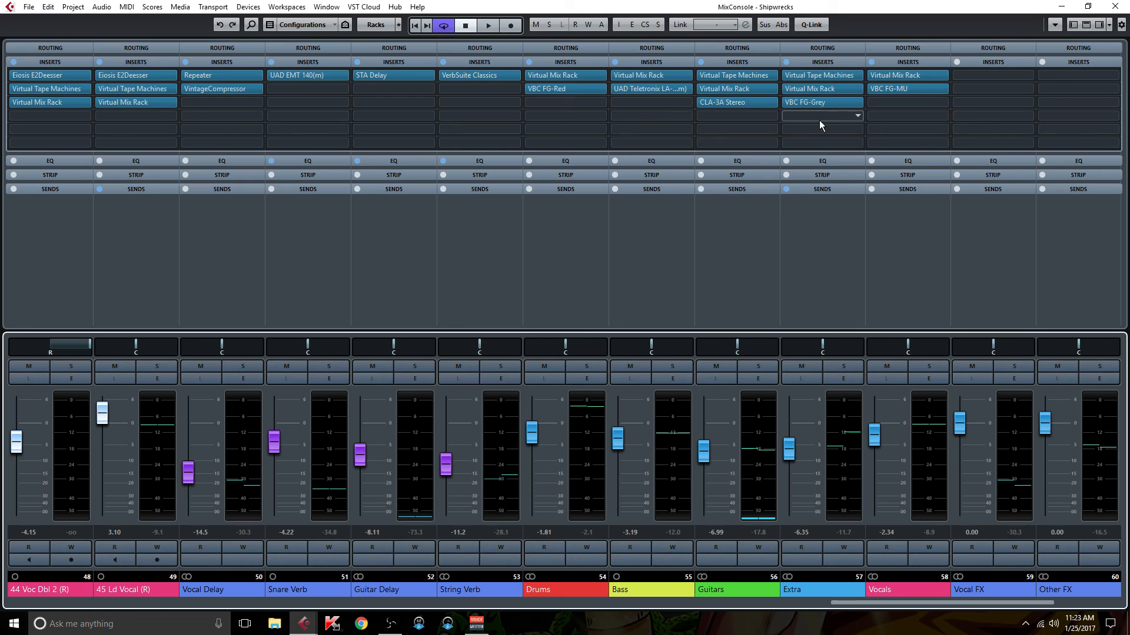
pyautogui.click(786, 62)
pyautogui.click(786, 63)
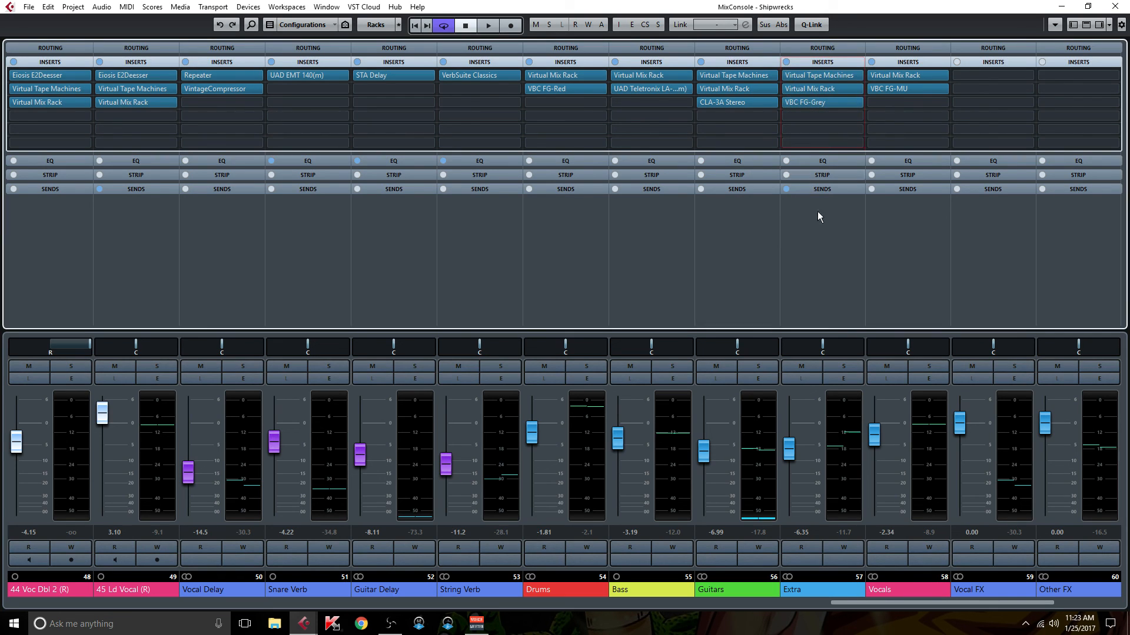
pyautogui.click(845, 363)
# Return to the project window and move the playback position back to bar 3.
pyautogui.click(1115, 7)
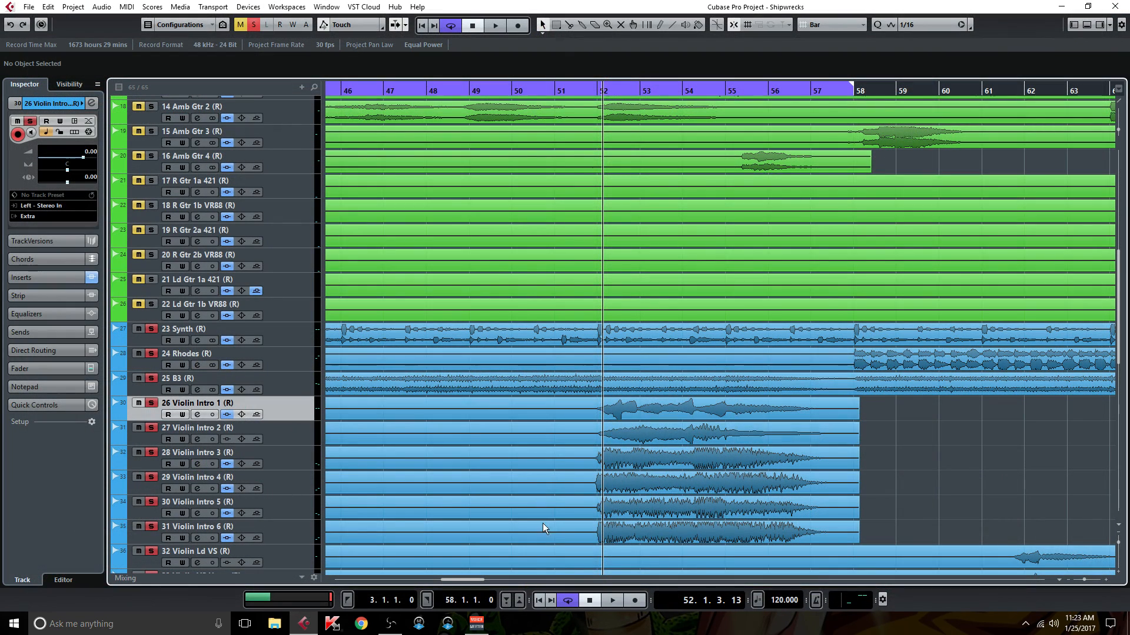
pyautogui.moveTo(475, 581); pyautogui.dragTo(368, 580)
pyautogui.click(428, 90)
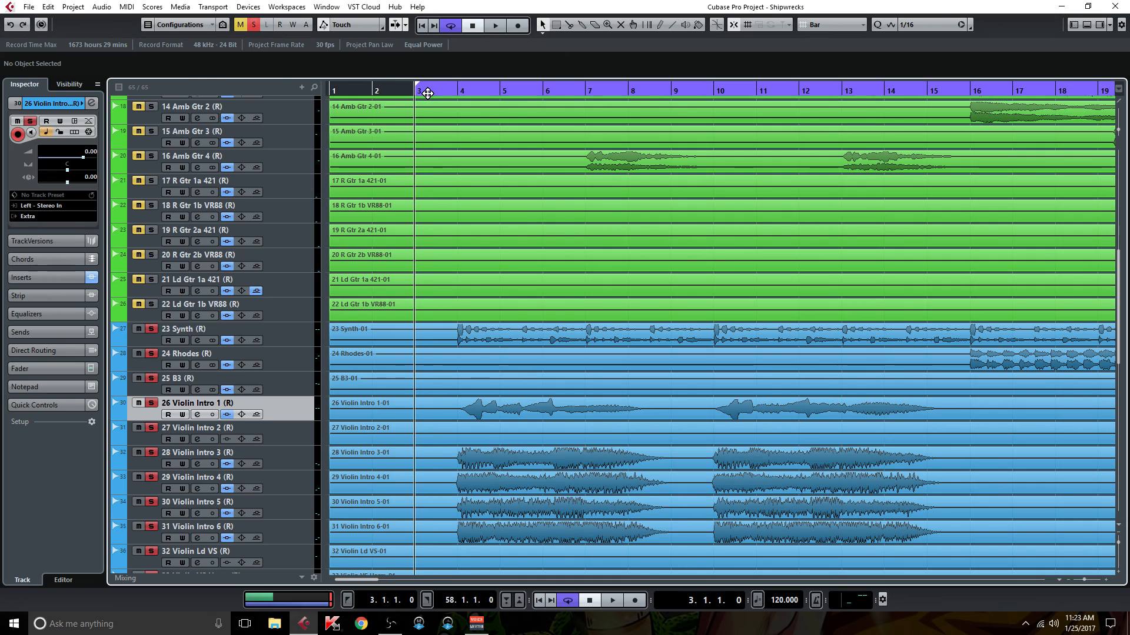
# Bypass the inserts on all mixer channels and play the soloed Extra tracks from bar 3 in the project window.
pyautogui.press('F3')
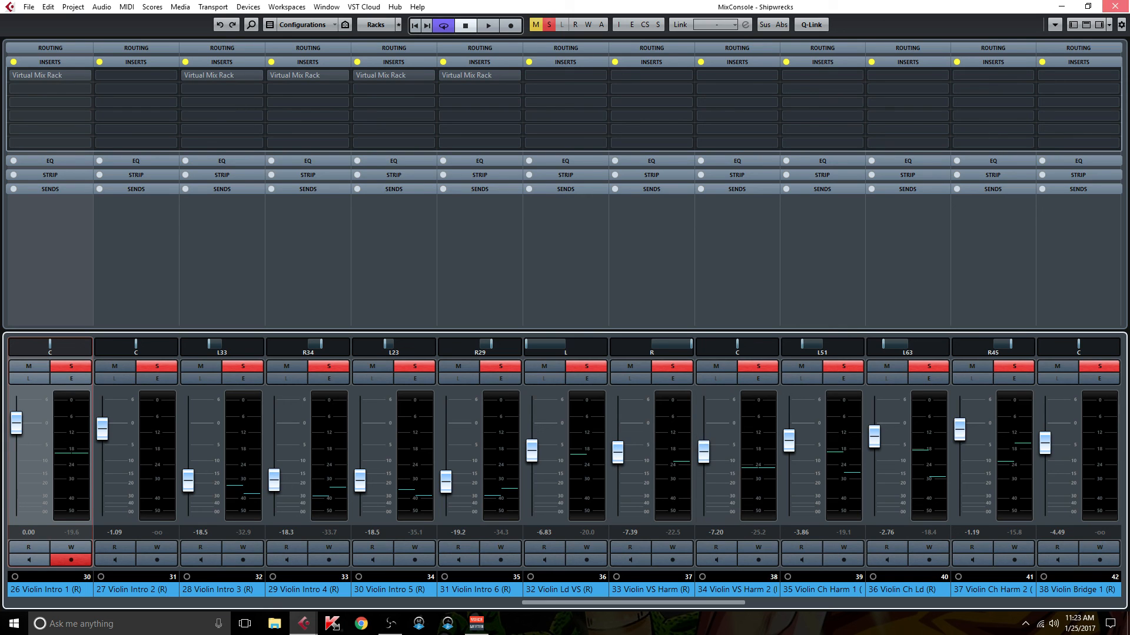
pyautogui.click(1114, 6)
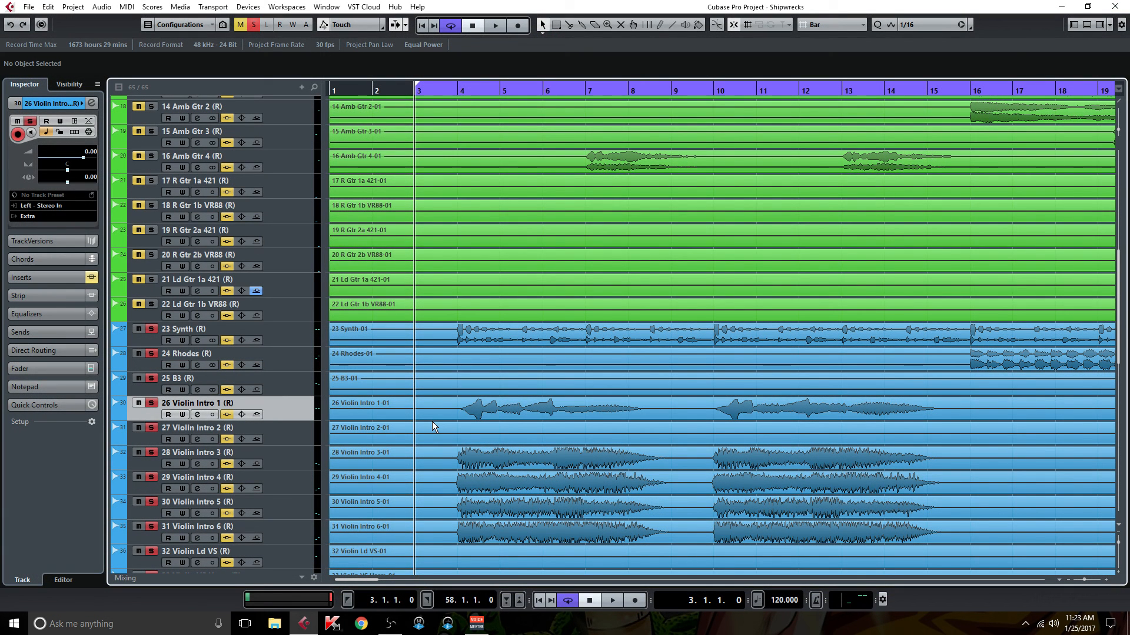
pyautogui.scroll(-8, 448, 423)
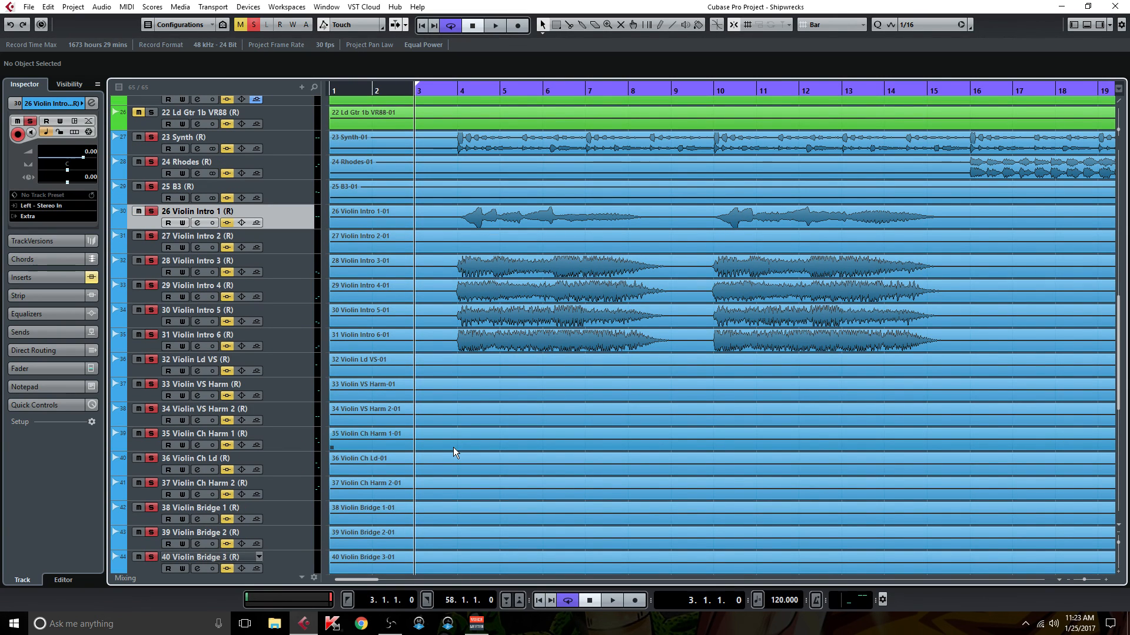
pyautogui.press('space')
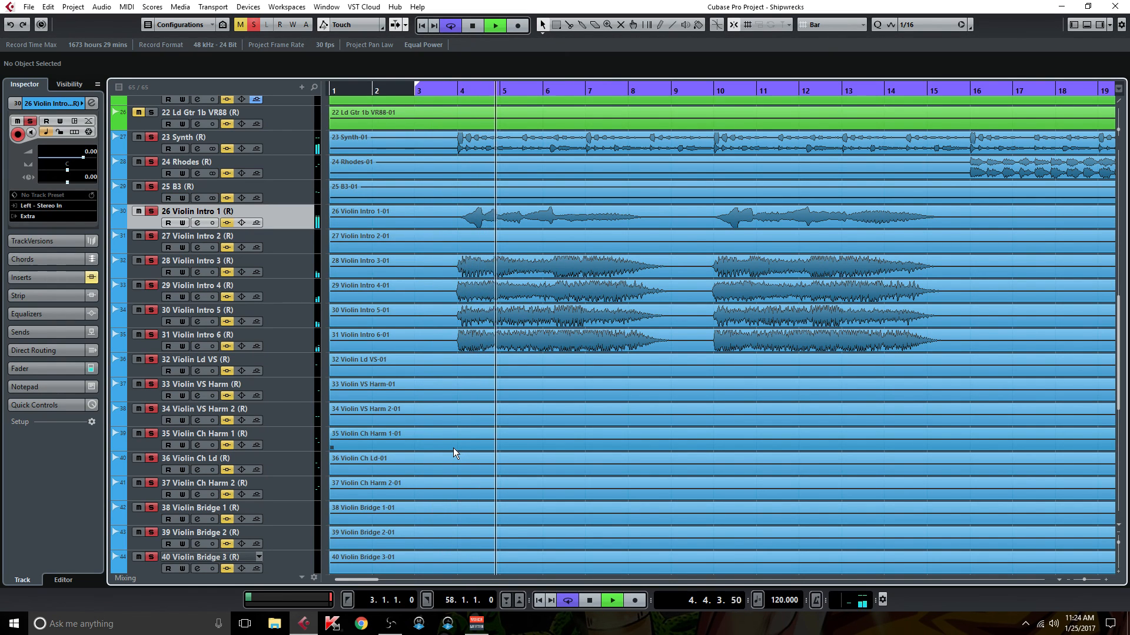
# Show the String Verb and Extra channels in the mixer during playback, re-enable all inserts, and return to the project window.
pyautogui.press('F3')
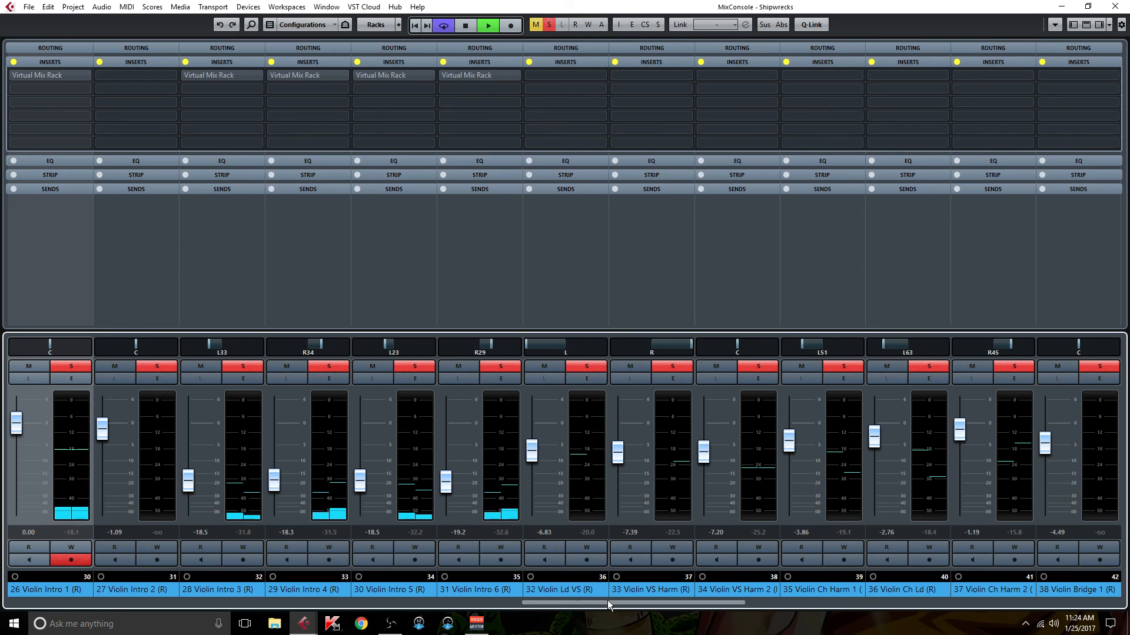
pyautogui.moveTo(616, 602); pyautogui.dragTo(906, 624)
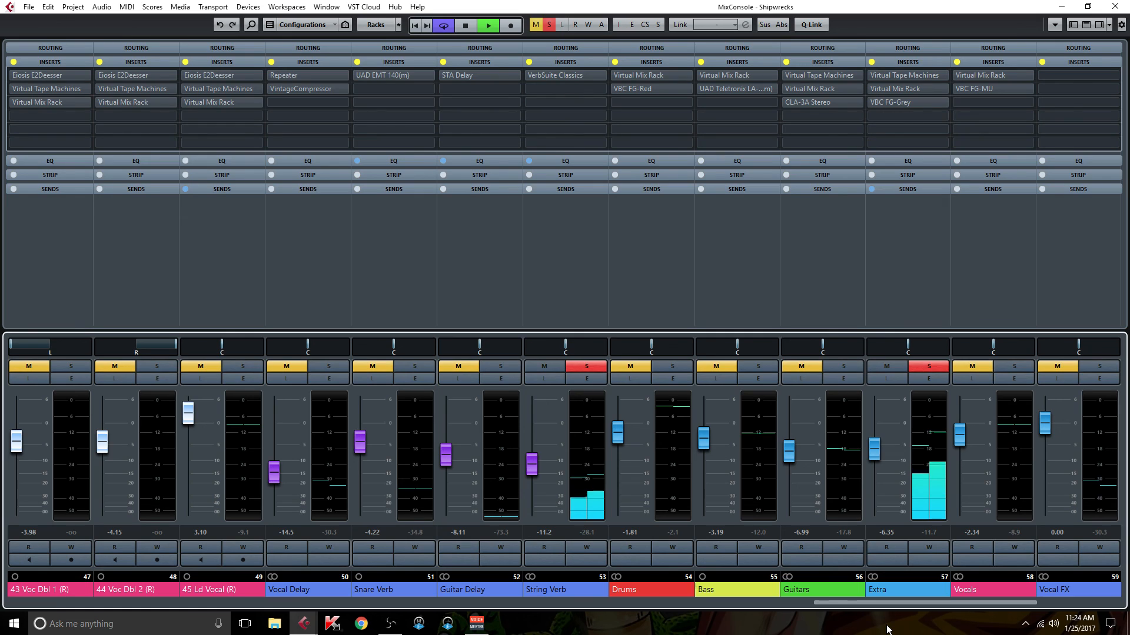
pyautogui.press('b')
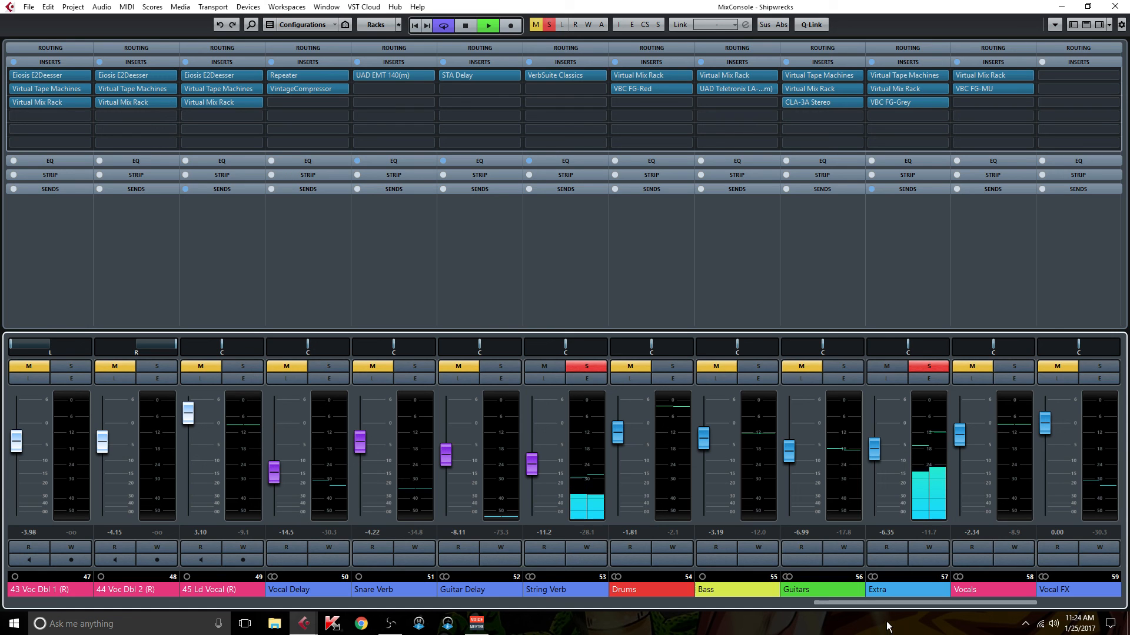
pyautogui.click(1115, 7)
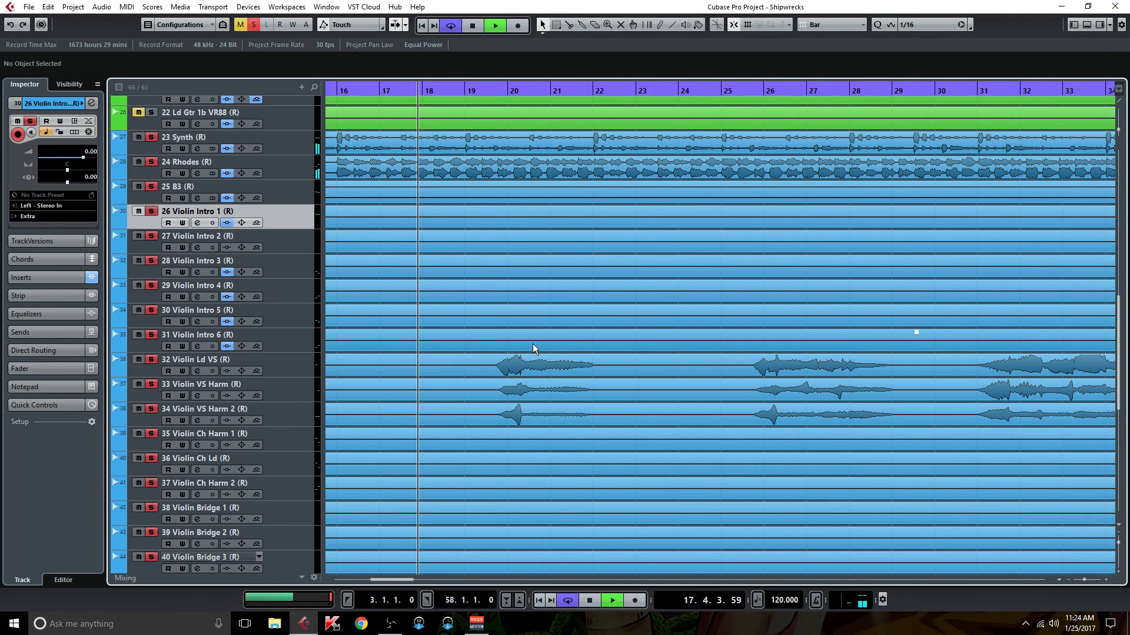
# Replay the soloed Extra tracks from bar 3, compare them with all mixer inserts bypassed and re-enabled, and clear the solos.
pyautogui.moveTo(383, 581); pyautogui.dragTo(345, 580)
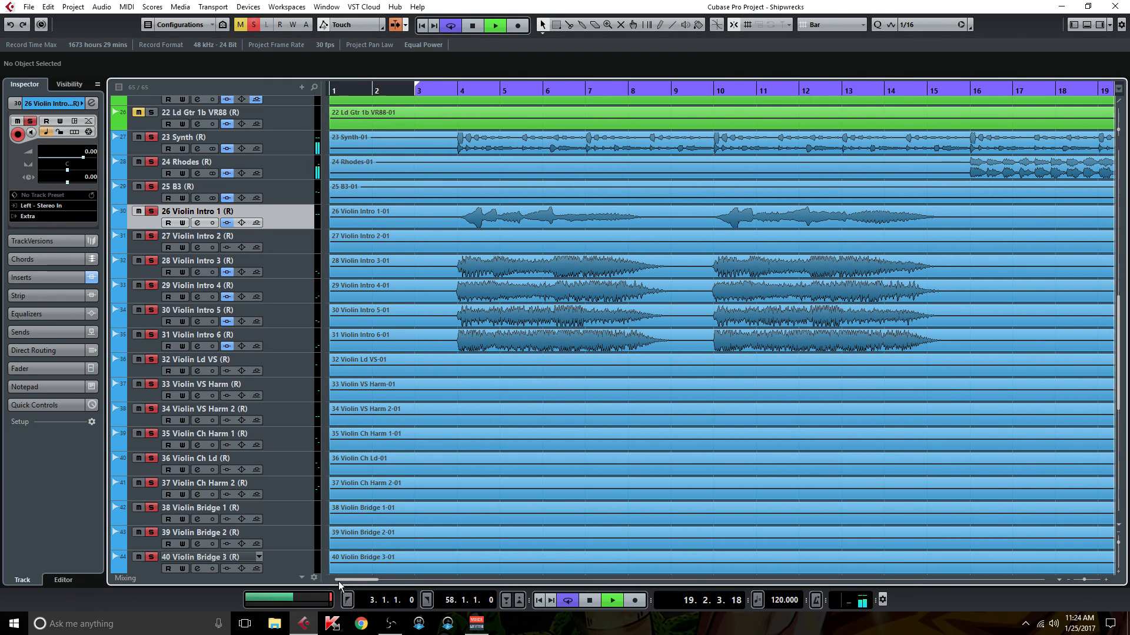
pyautogui.click(431, 96)
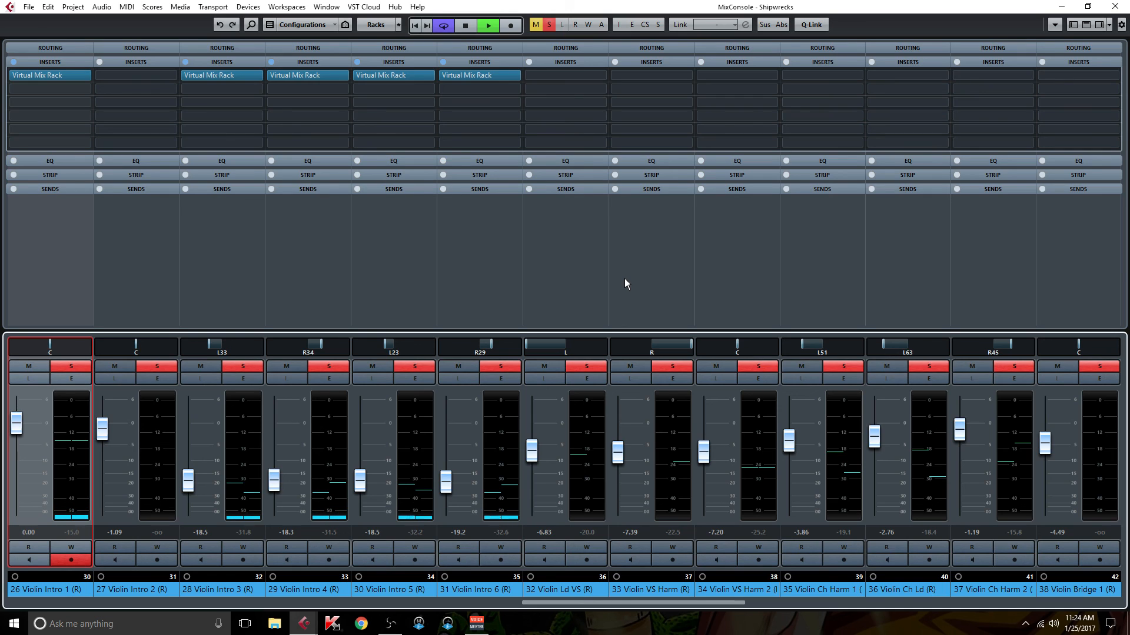
pyautogui.hotkey('ctrl', 'b')
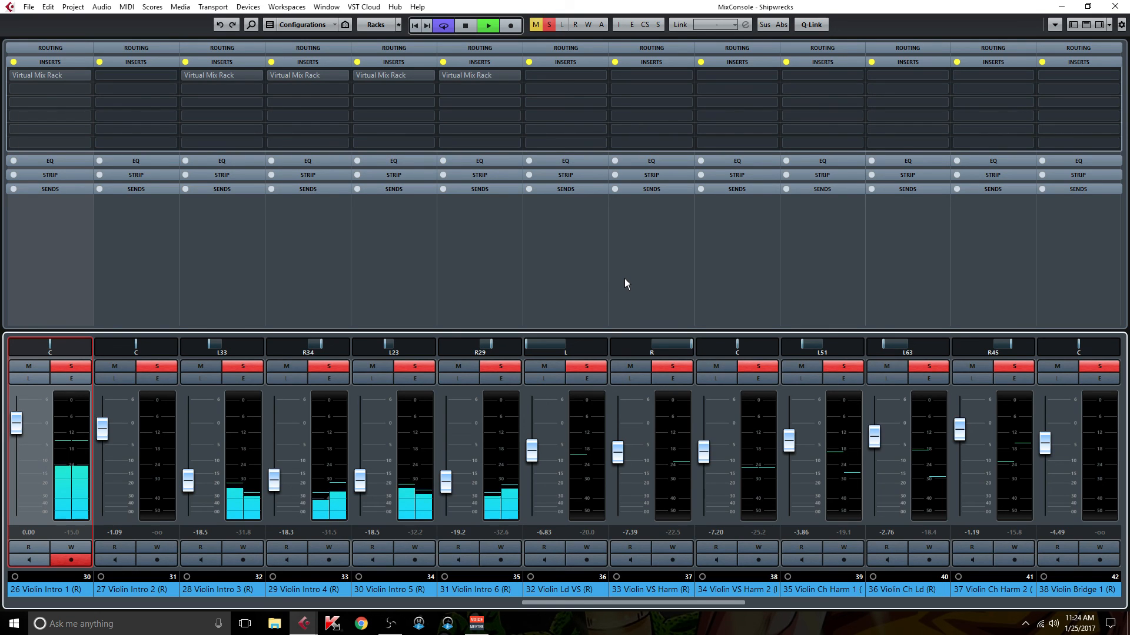
pyautogui.hotkey('ctrl', 'b')
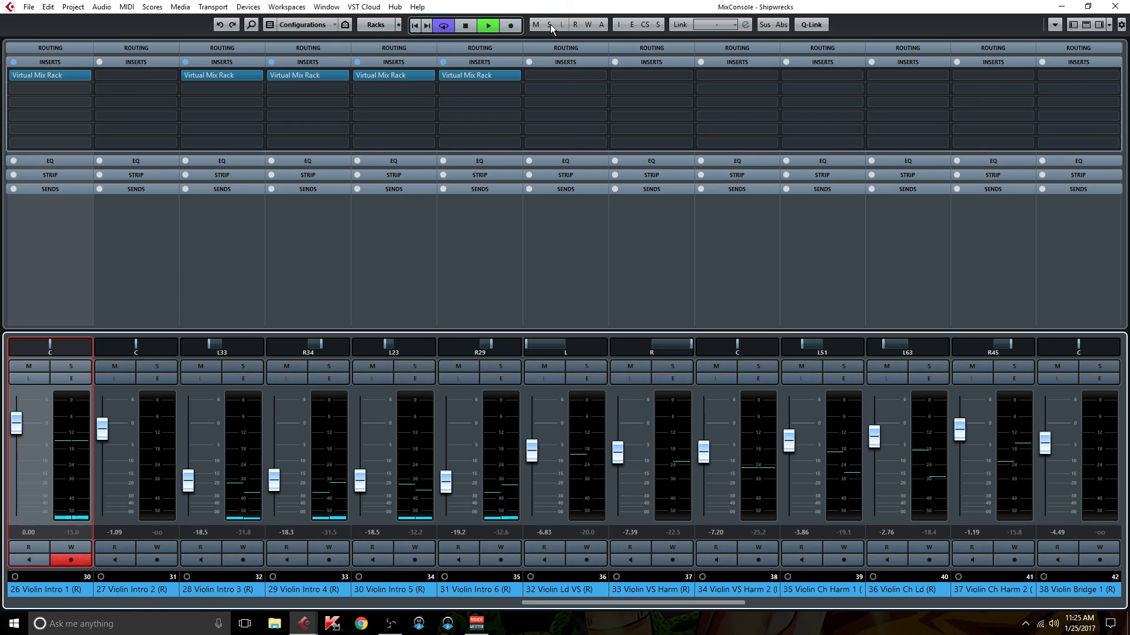
# Turn off cycle mode and play the full mix from bar 3, comparing it with all inserts bypassed and re-enabled before stopping playback.
pyautogui.press('F3')
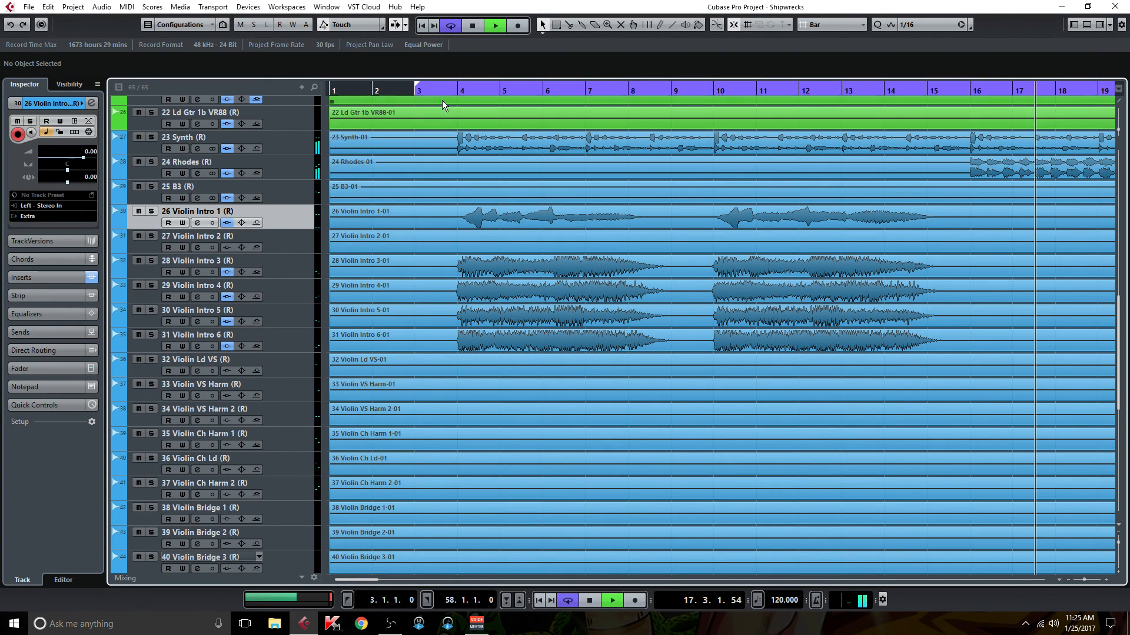
pyautogui.click(428, 25)
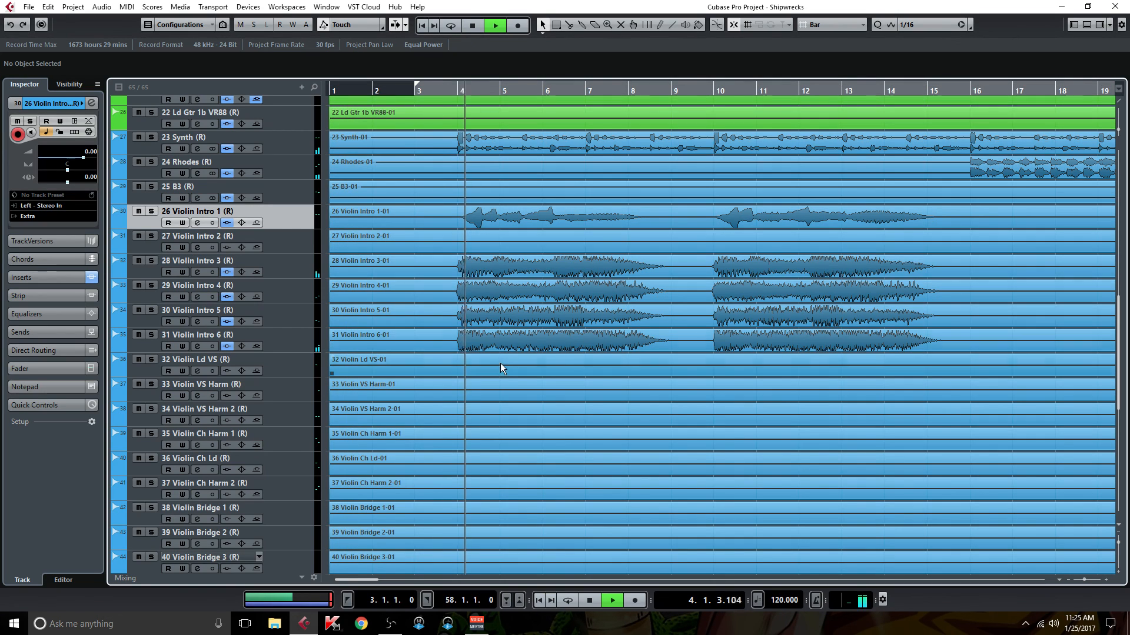
pyautogui.press('F3')
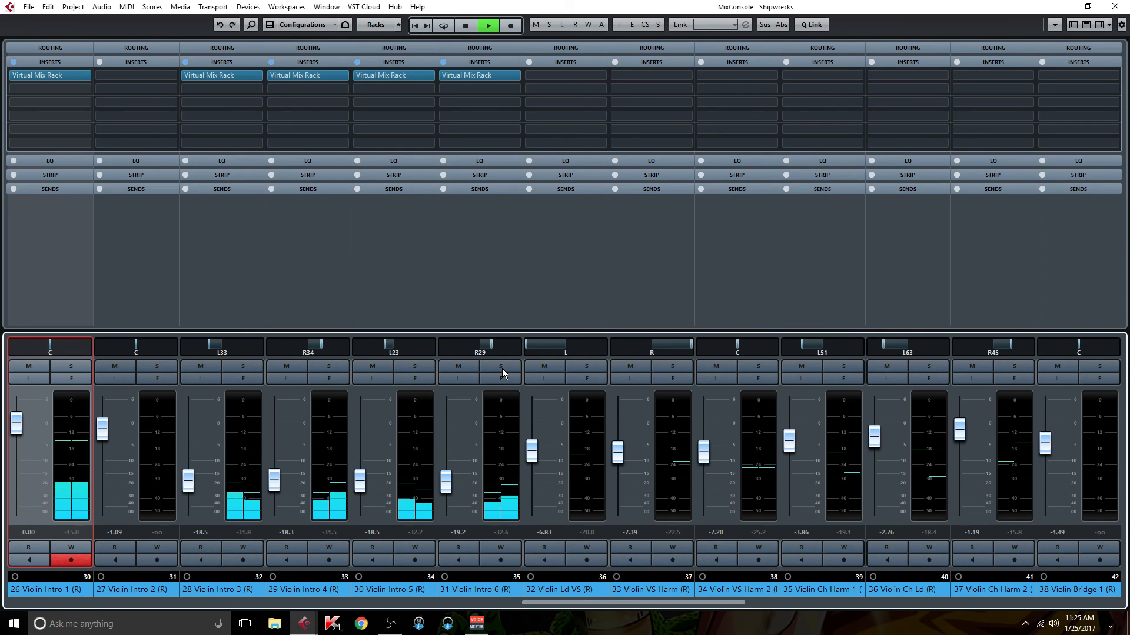
pyautogui.press('b')
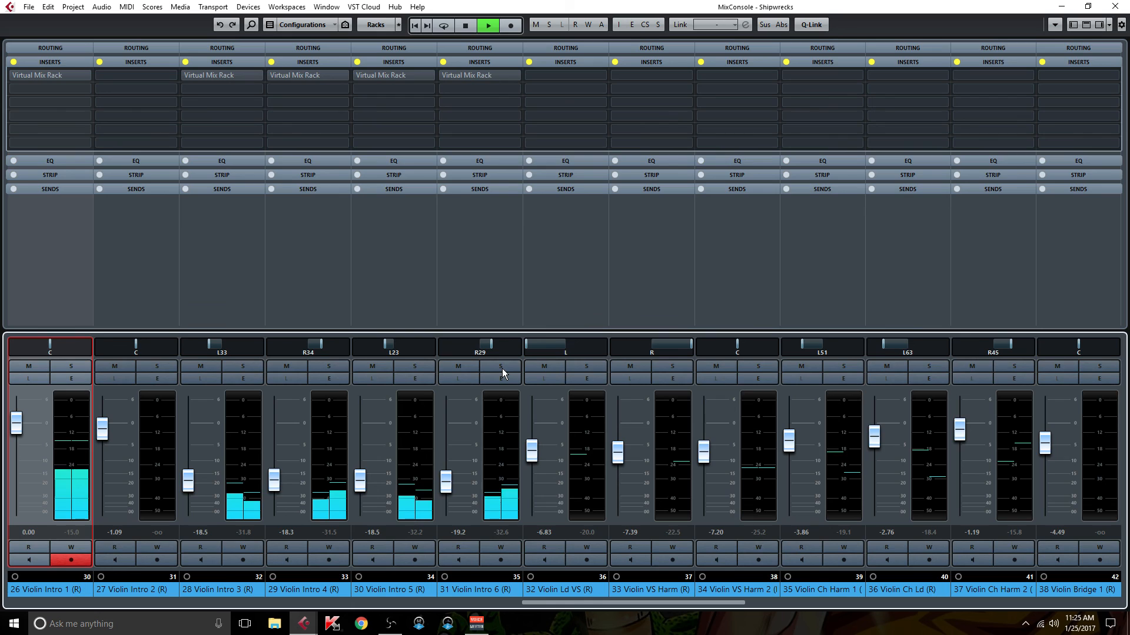
pyautogui.hotkey('alt', 'z')
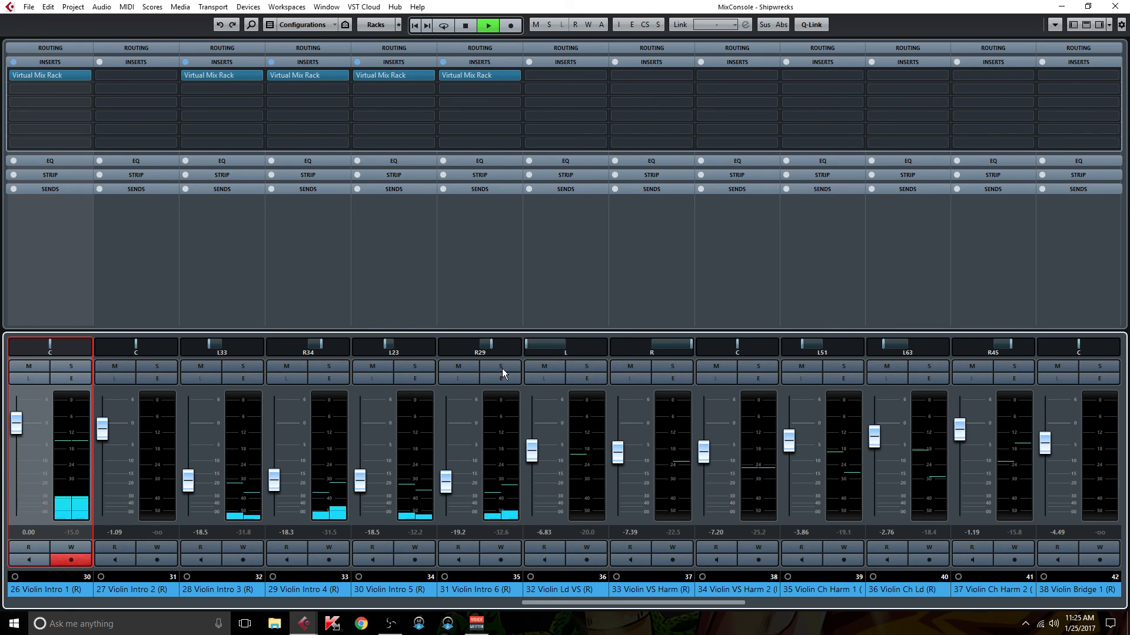
pyautogui.press('space')
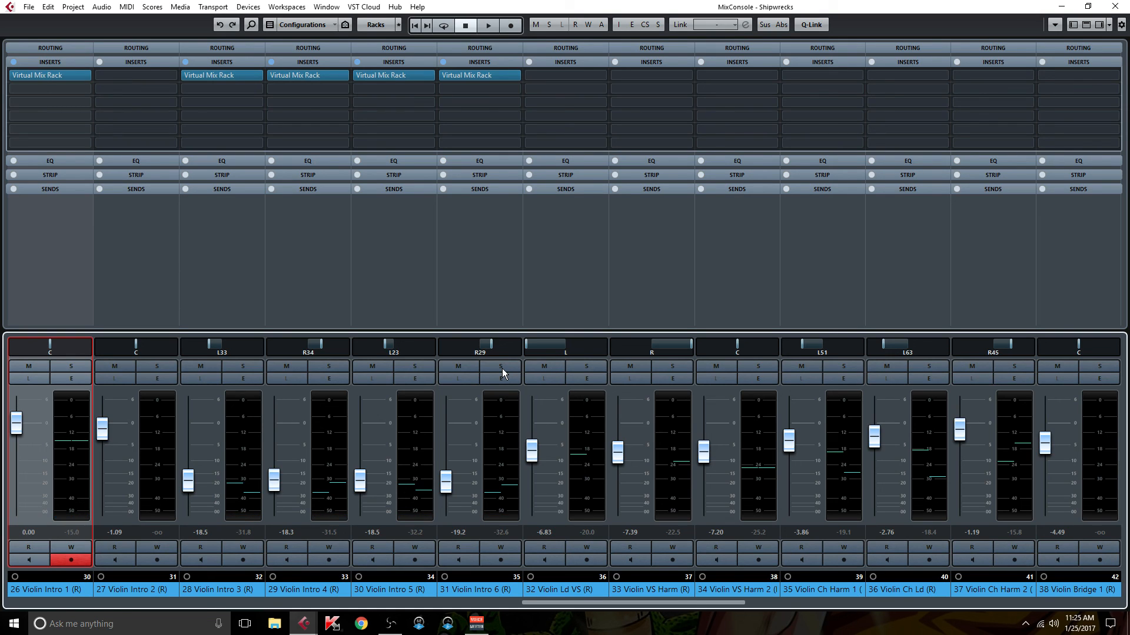
# Review the inserts and panning of the keyboard, violin and neighbouring vocal channels in the mixer, then close it.
pyautogui.scroll(-1, 503, 371)
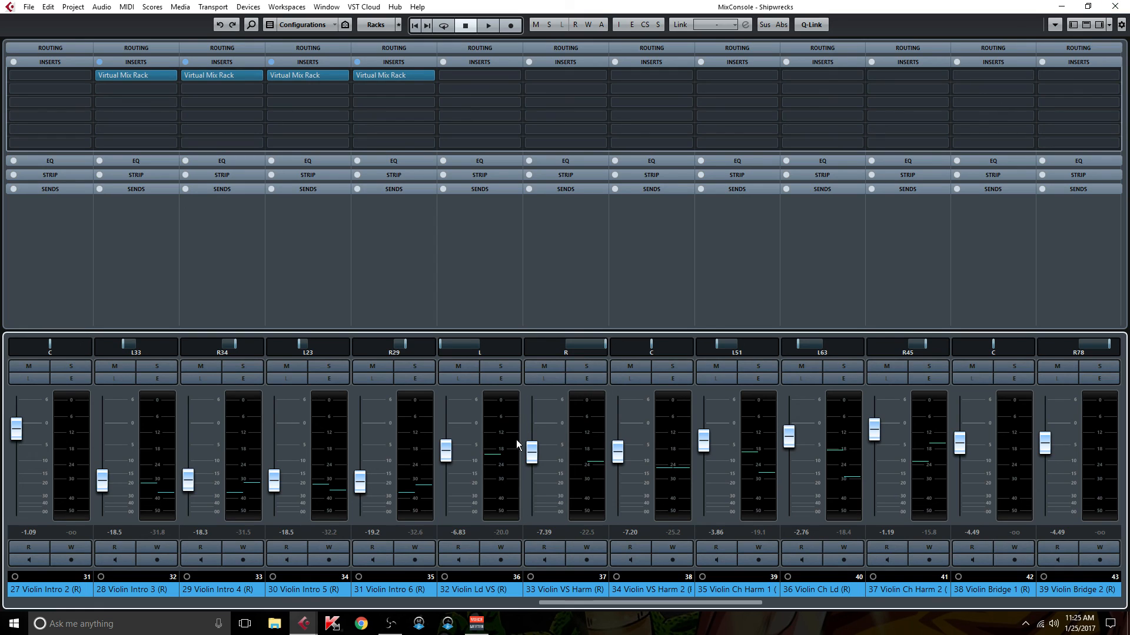
pyautogui.moveTo(684, 607); pyautogui.dragTo(651, 612)
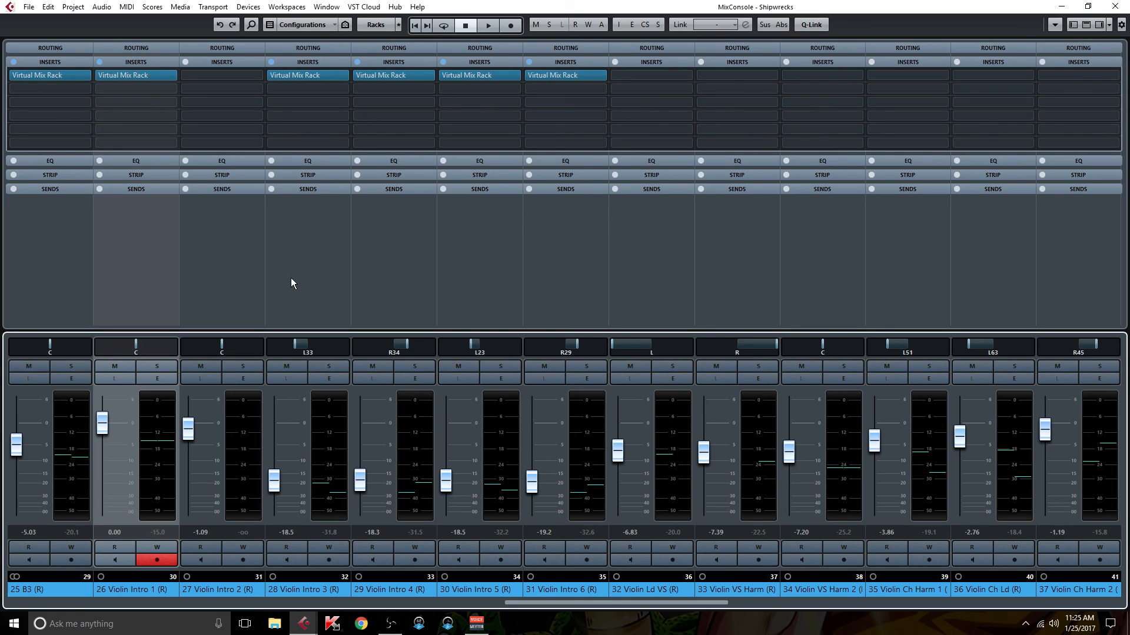
pyautogui.moveTo(657, 602); pyautogui.dragTo(612, 601)
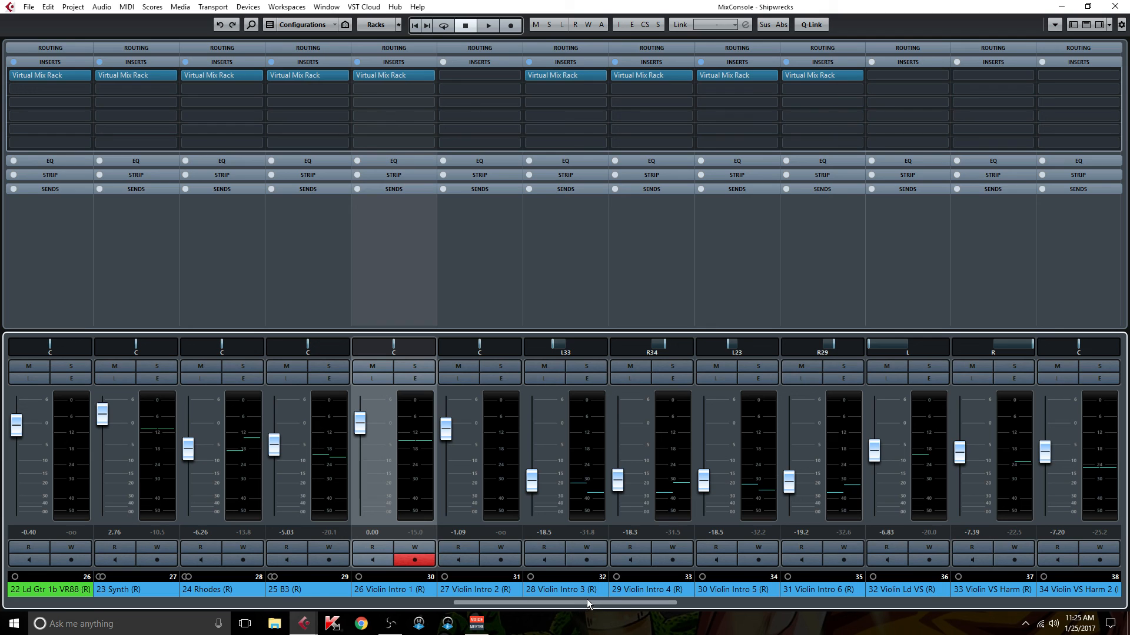
pyautogui.moveTo(669, 604); pyautogui.dragTo(1077, 615)
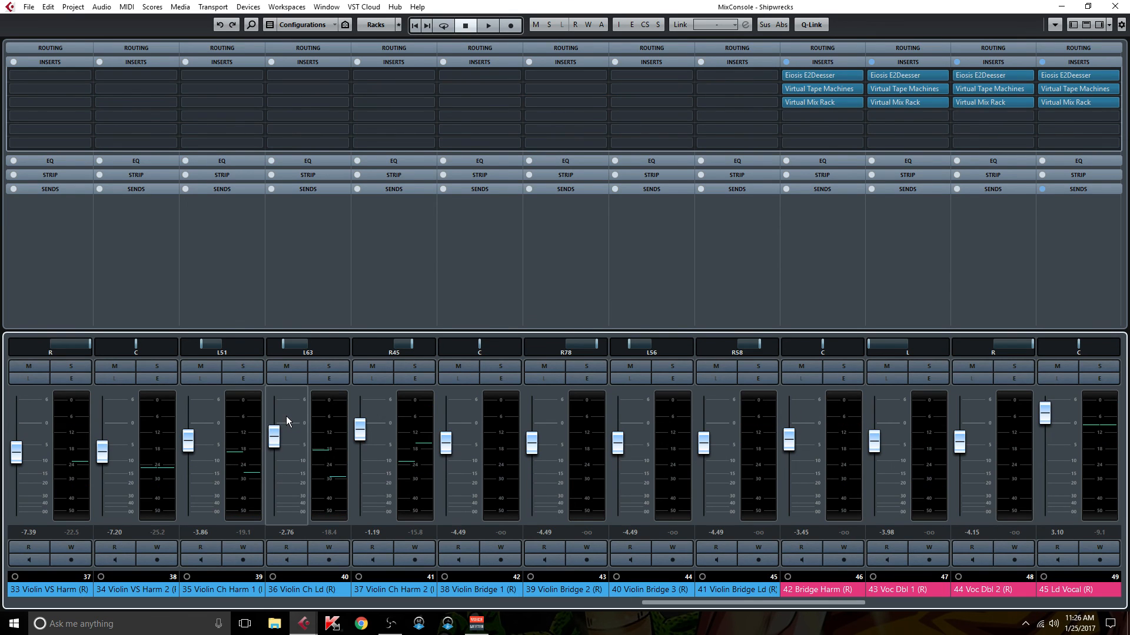
pyautogui.click(1115, 6)
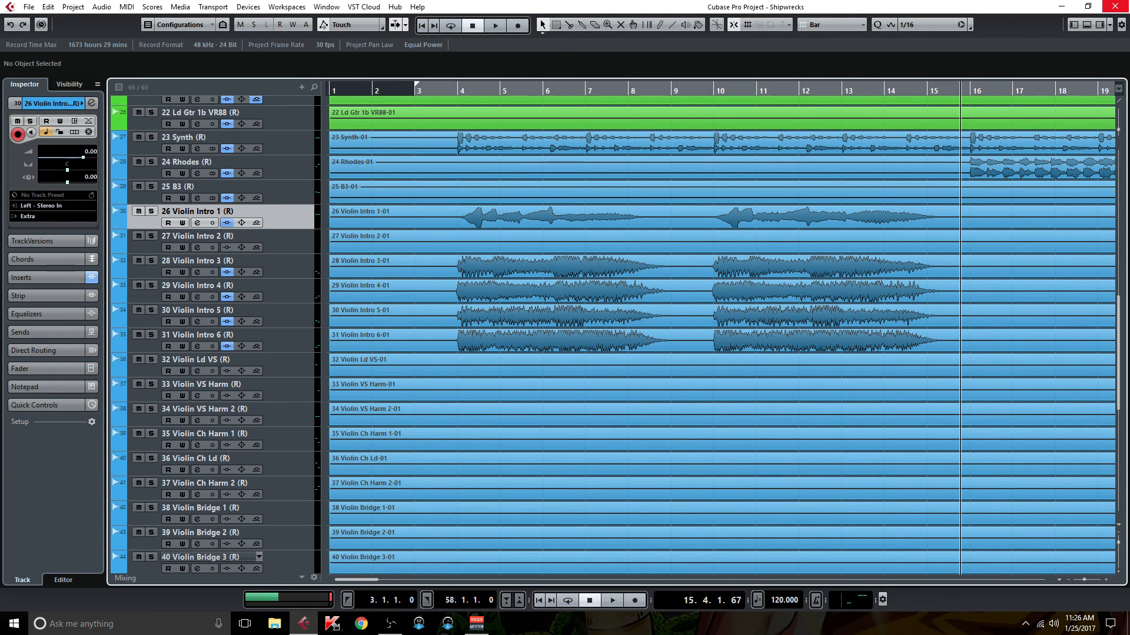